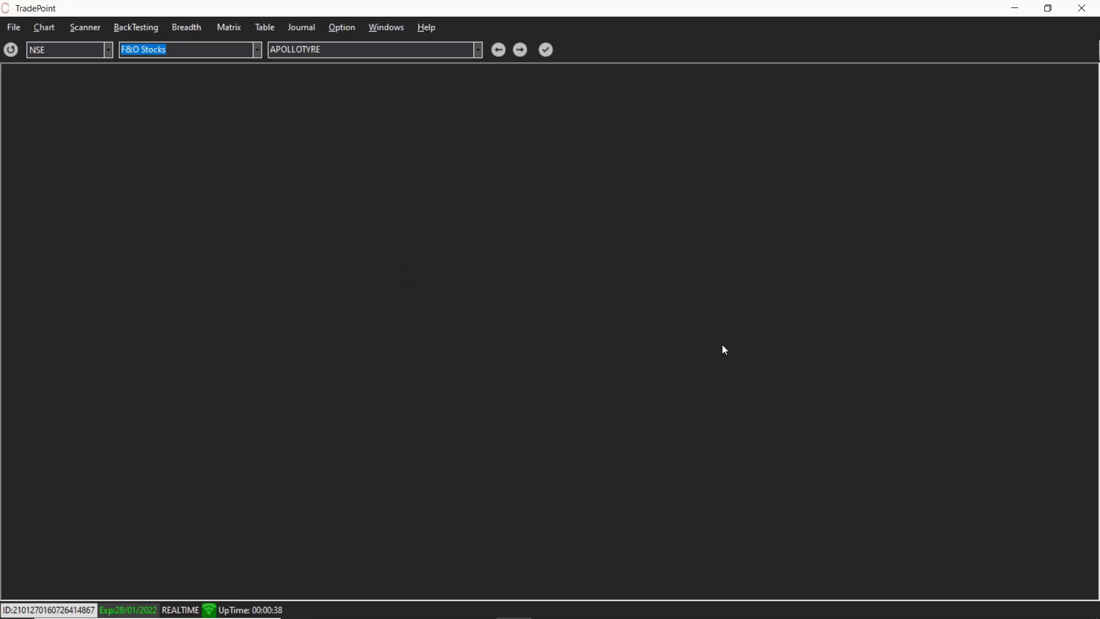
Open a daily OHLC candlestick chart of NSE Nifty 50 and maximize it to fill the workspace
{"action": "left_click", "coordinate": [51, 30]}
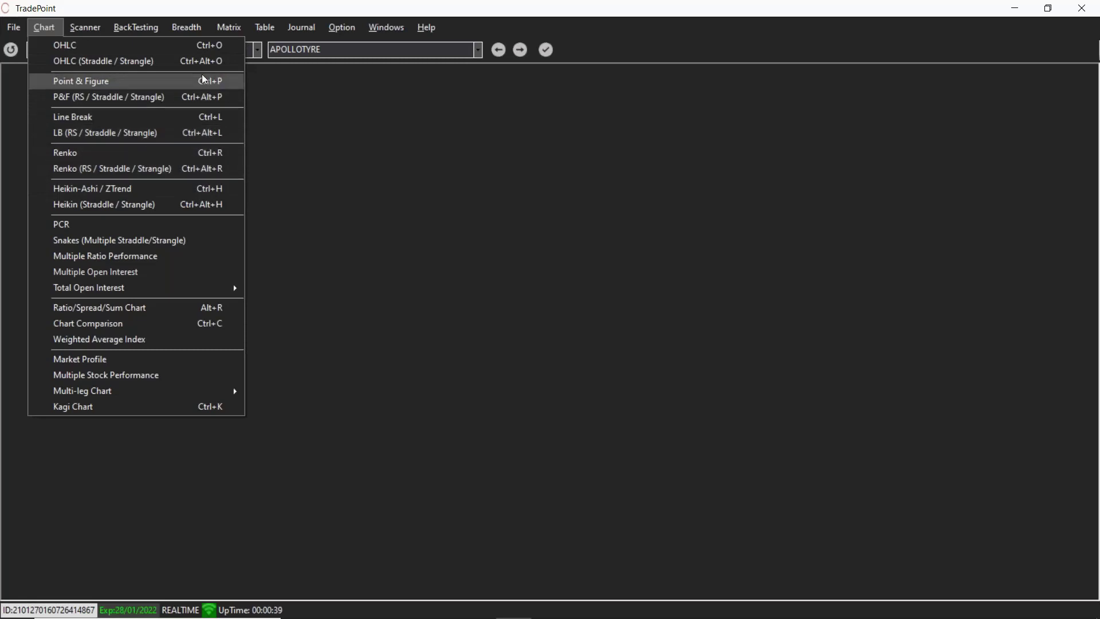
{"action": "left_click", "coordinate": [211, 53]}
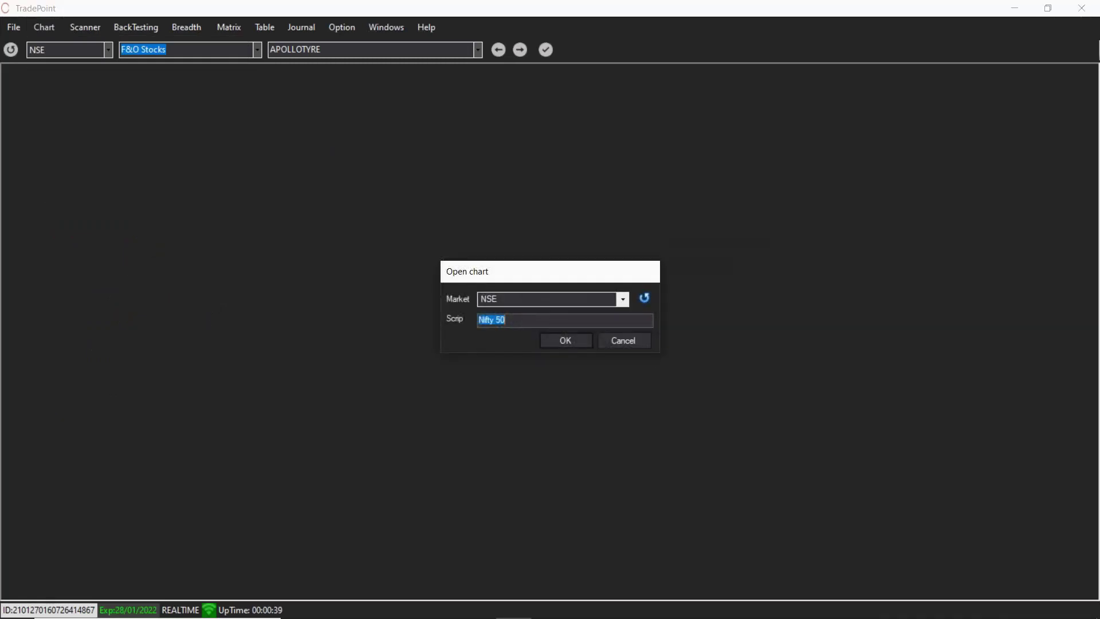
{"action": "left_click", "coordinate": [563, 340]}
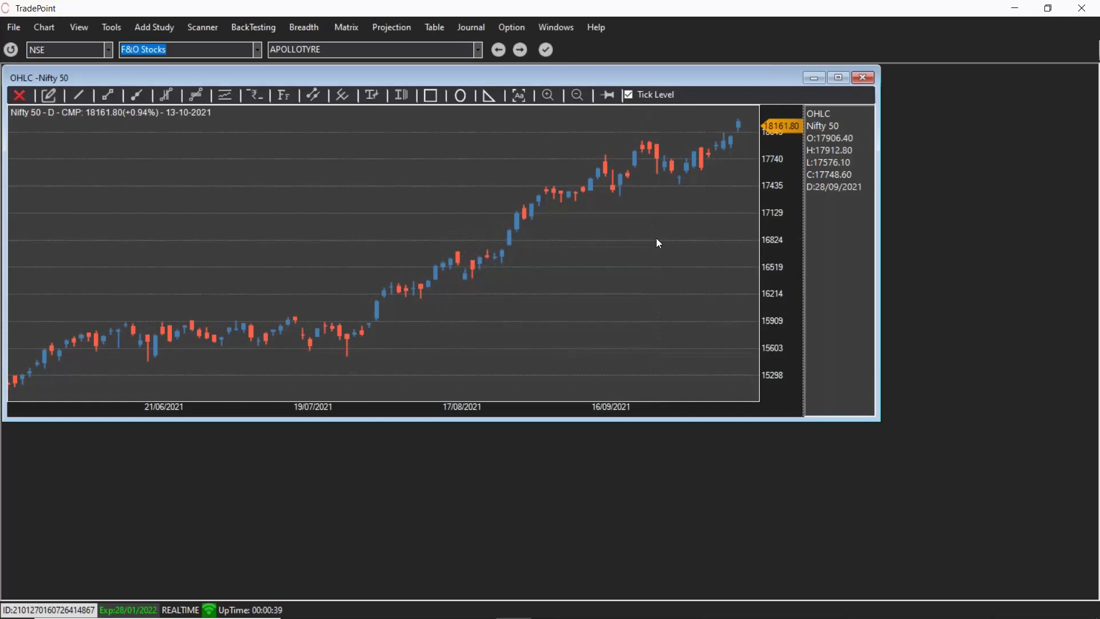
{"action": "double_click", "coordinate": [656, 239]}
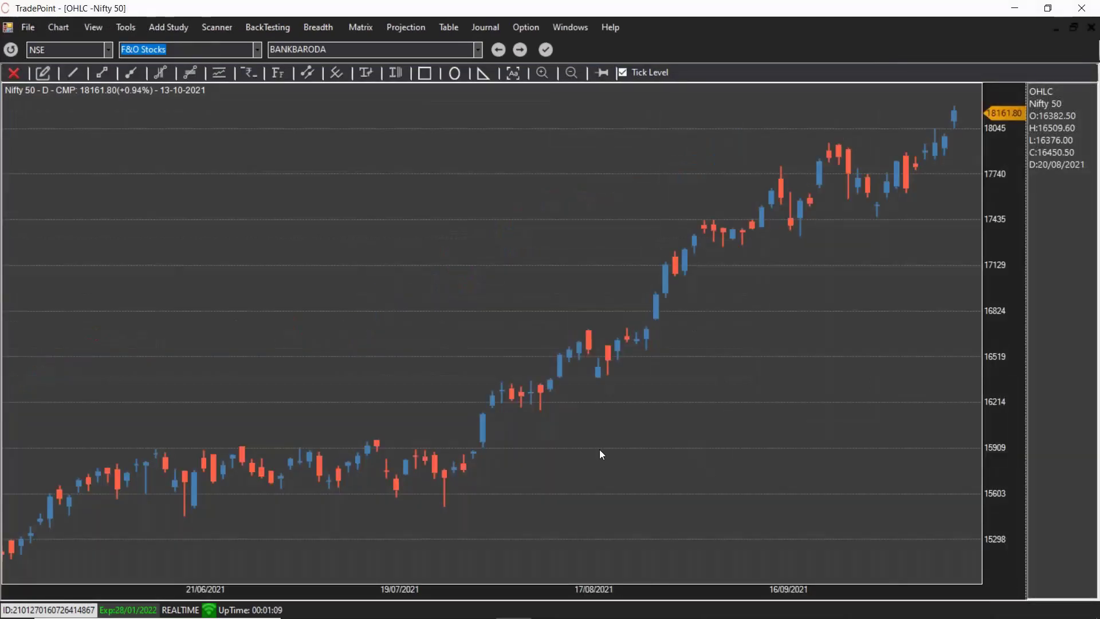
{"action": "right_click", "coordinate": [599, 450]}
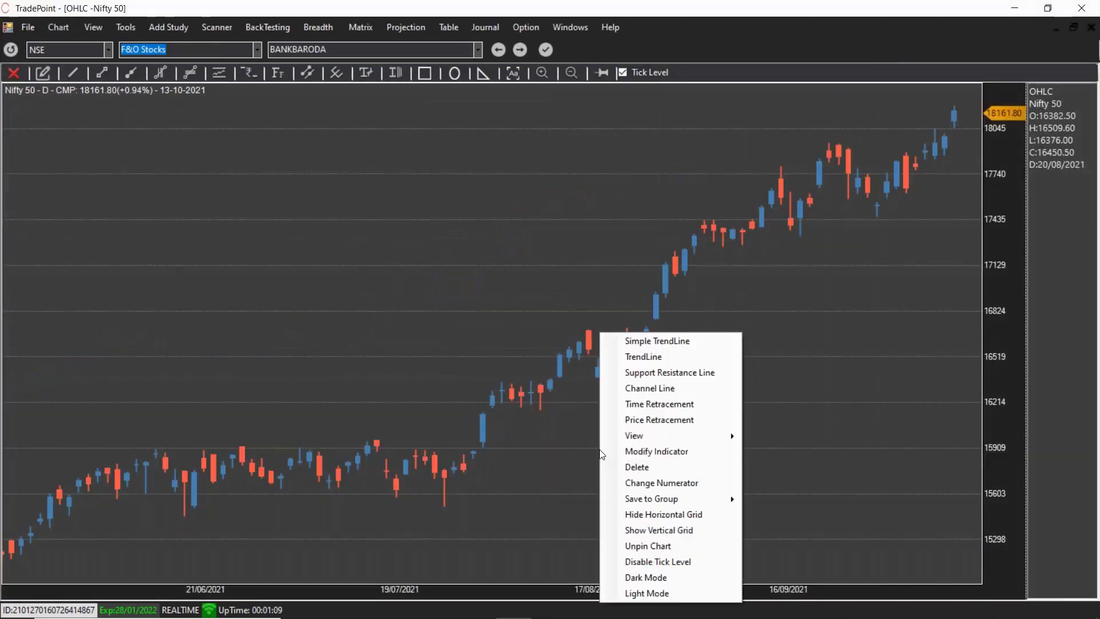
{"action": "left_click", "coordinate": [688, 594]}
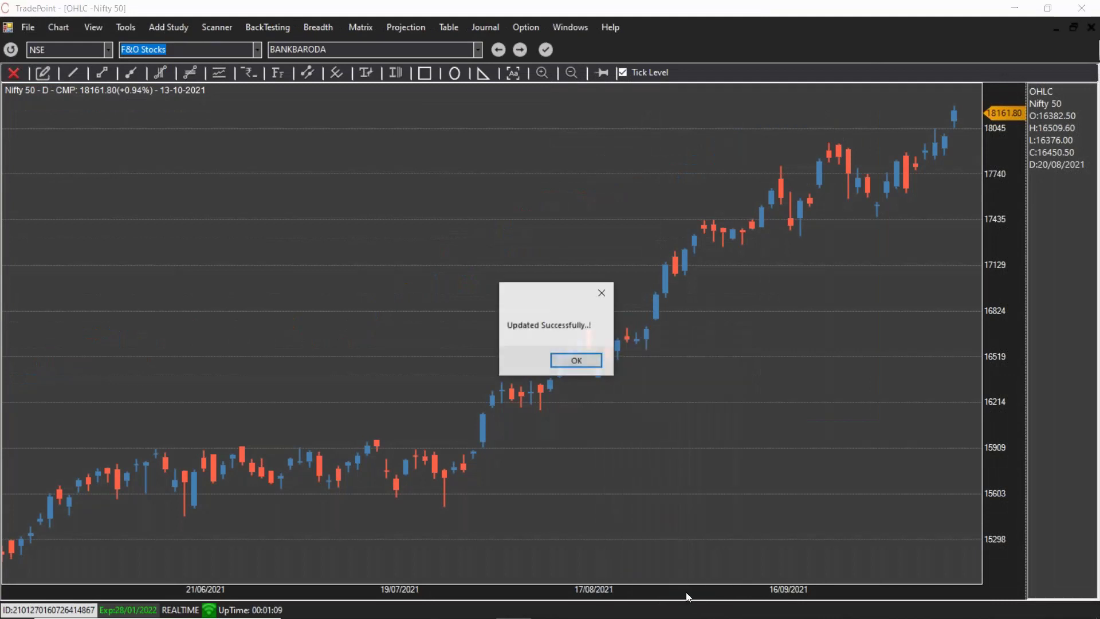
{"action": "left_click", "coordinate": [585, 361]}
{"action": "left_click", "coordinate": [623, 359]}
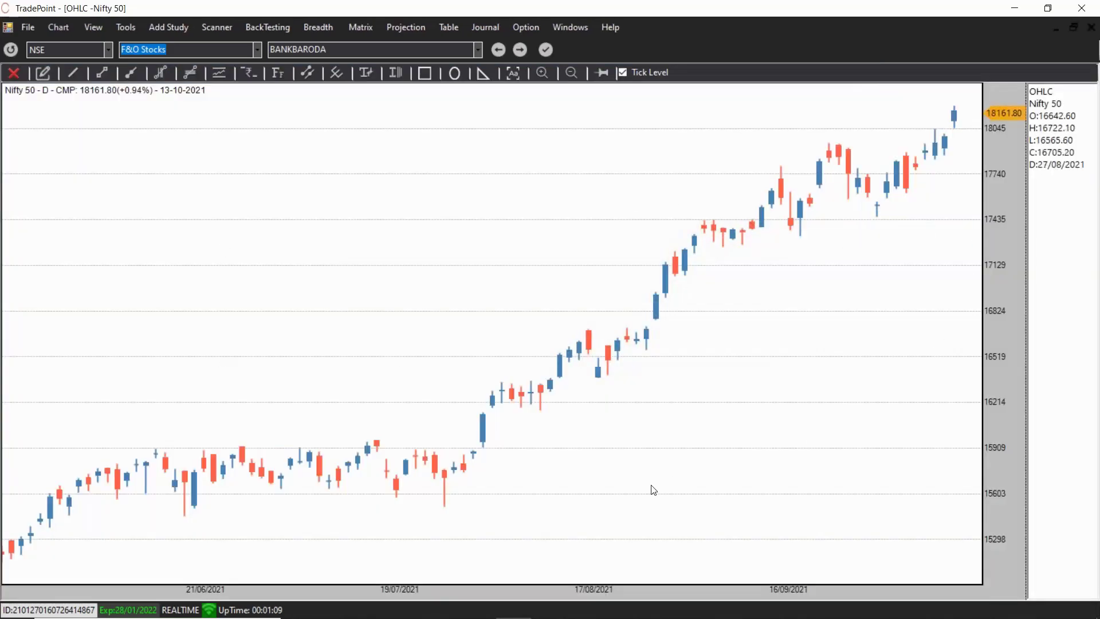
{"action": "right_click", "coordinate": [675, 361]}
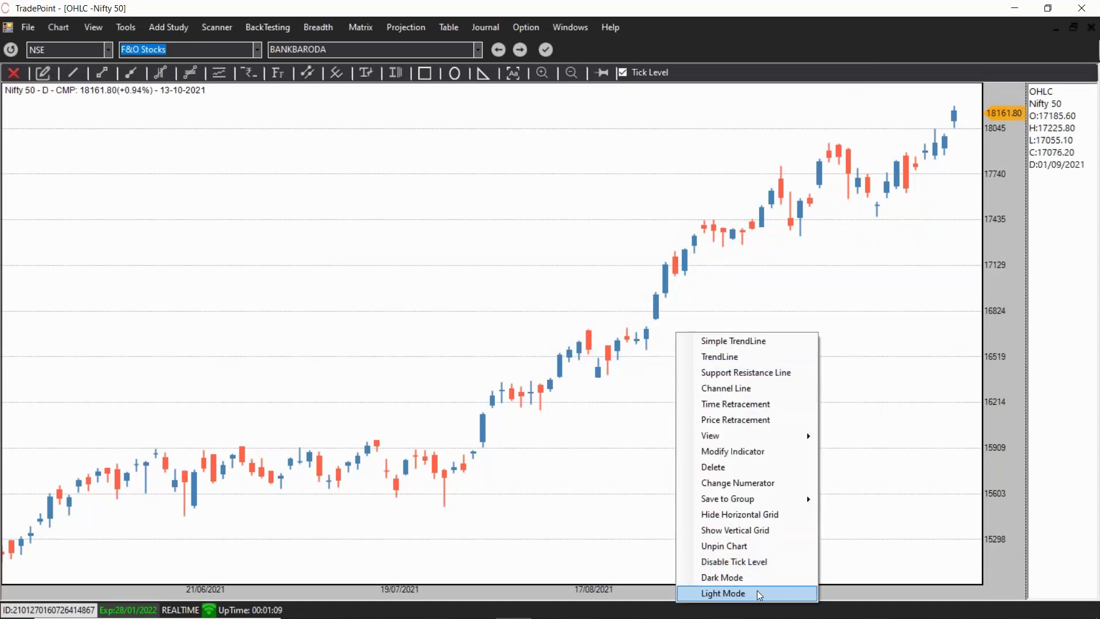
{"action": "left_click", "coordinate": [762, 582]}
{"action": "left_click", "coordinate": [574, 361]}
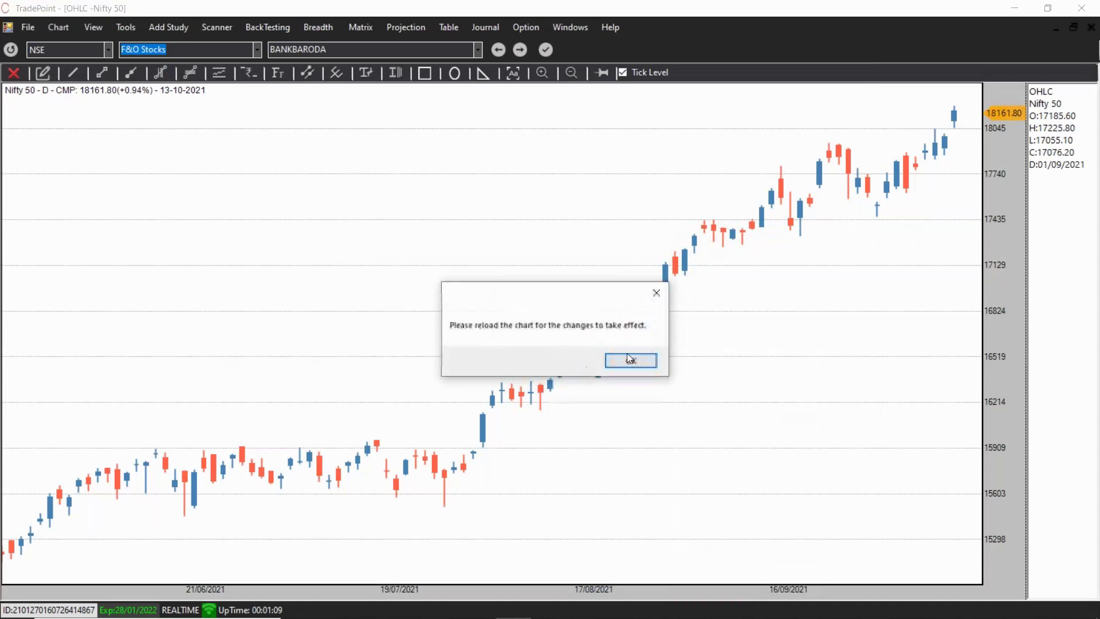
{"action": "left_click", "coordinate": [628, 359]}
{"action": "key", "text": "Return"}
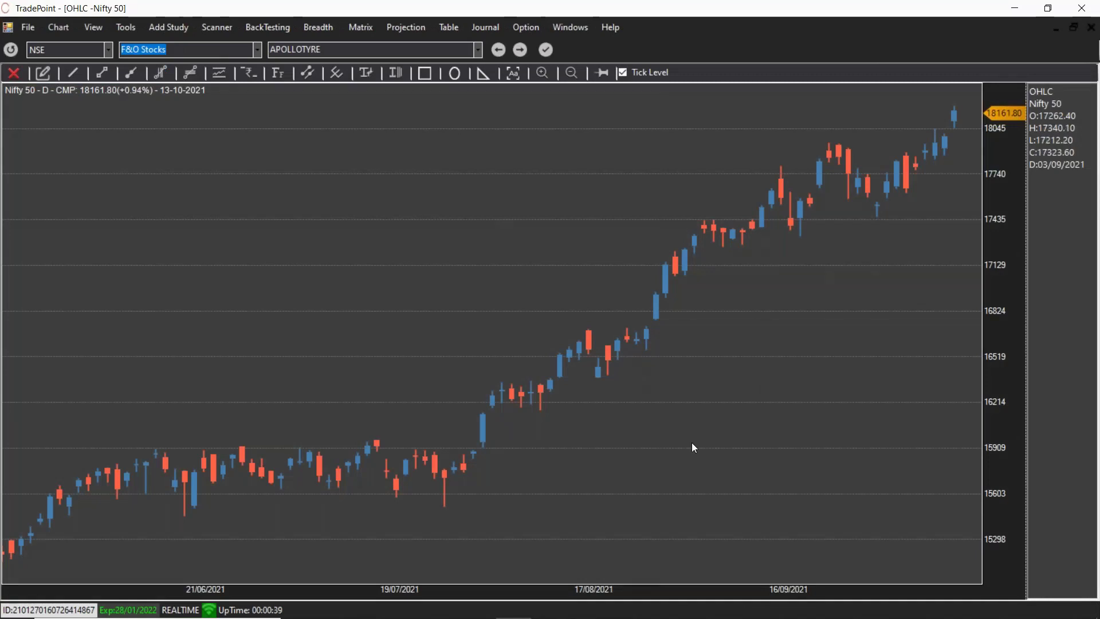
Widen the side data panel and add a taller RSI (14, Close, 9, EMA) pane below the candles
{"action": "left_click_drag", "start_coordinate": [1025, 313], "coordinate": [876, 335]}
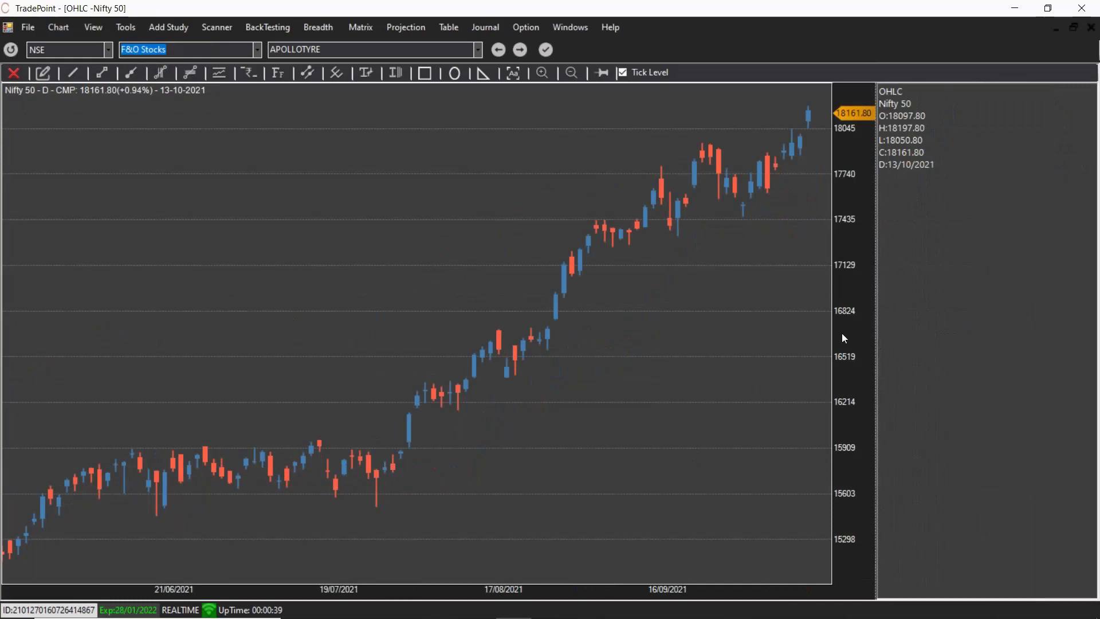
{"action": "left_click", "coordinate": [175, 29]}
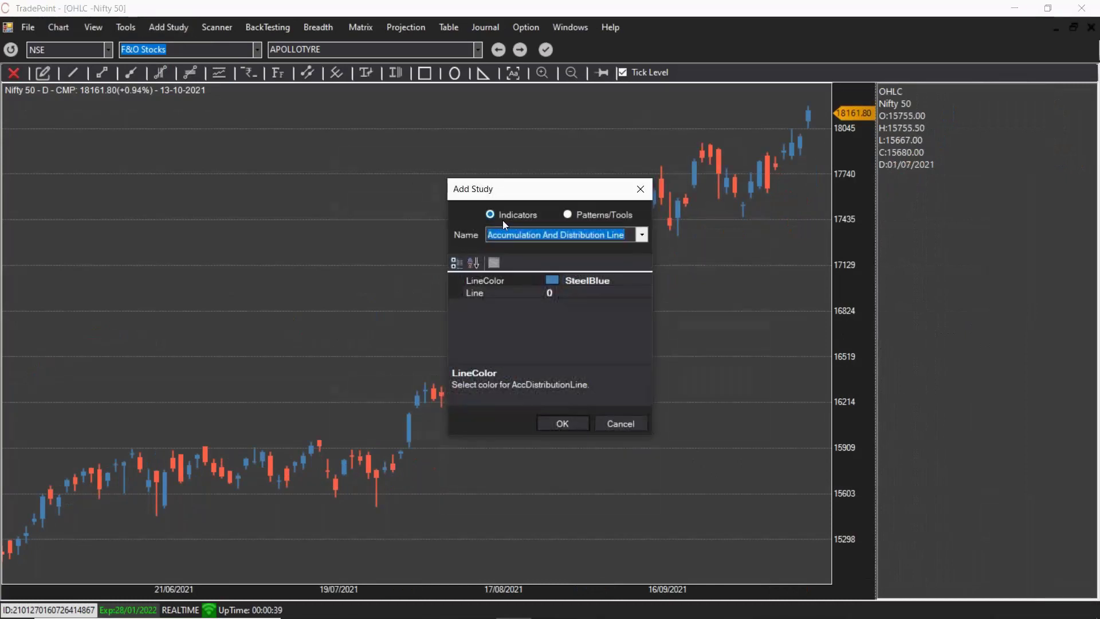
{"action": "type", "text": "rsi"}
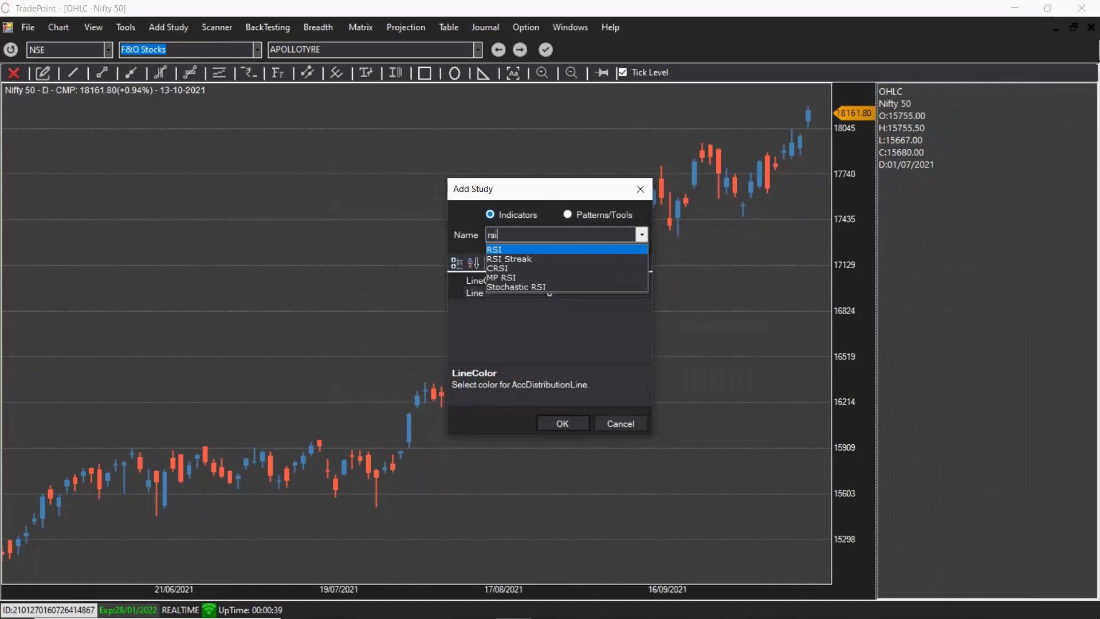
{"action": "left_click", "coordinate": [505, 250]}
{"action": "left_click", "coordinate": [562, 423]}
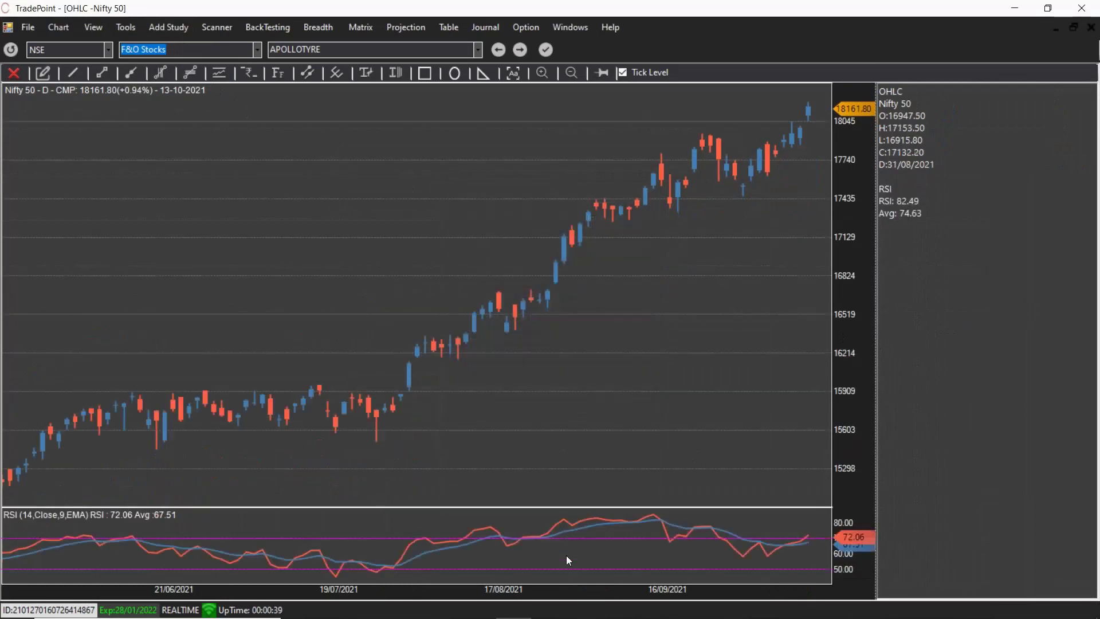
{"action": "left_click_drag", "start_coordinate": [568, 510], "coordinate": [587, 461]}
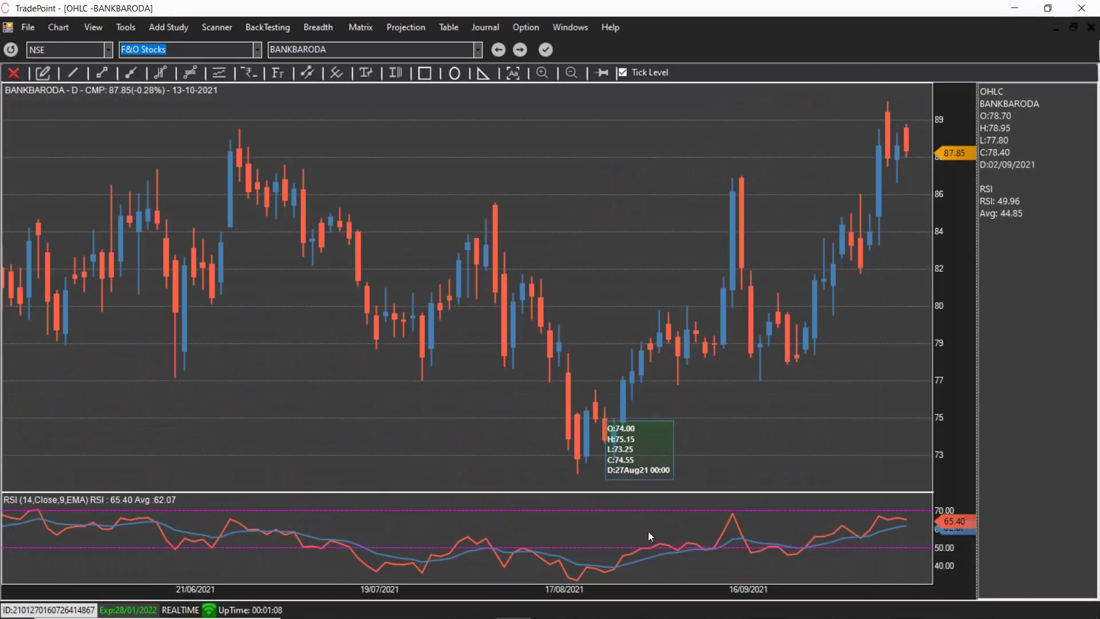
Add ADX and ROC indicator panes under the BANKBARODA chart
{"action": "key", "text": "alt+i"}
{"action": "type", "text": "adx"}
{"action": "key", "text": "Return"}
{"action": "key", "text": "alt+i"}
{"action": "type", "text": "r"}
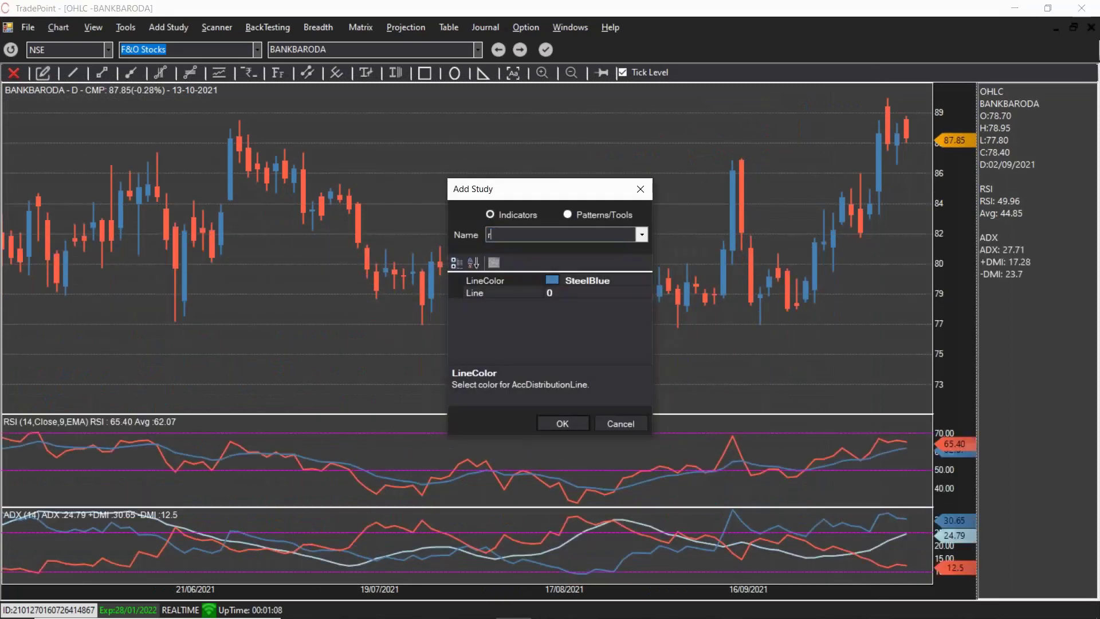
{"action": "type", "text": "oc"}
{"action": "key", "text": "Return"}
Add RAVI and TRIX indicator panes below the existing ones
{"action": "key", "text": "ctrl+i"}
{"action": "type", "text": "ravi"}
{"action": "key", "text": "Return"}
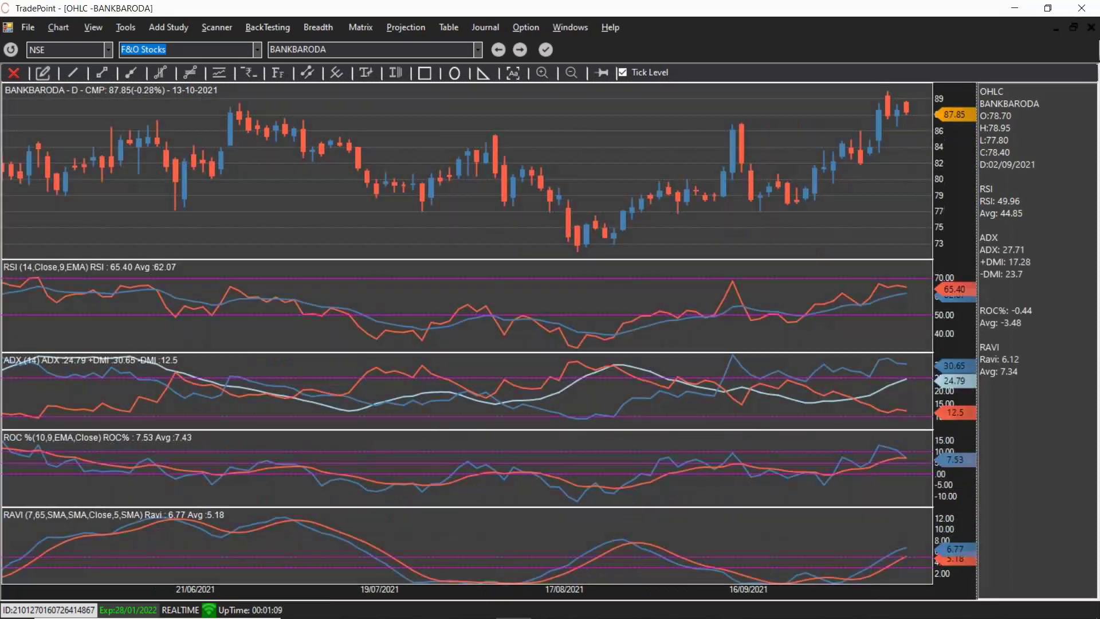
{"action": "key", "text": "alt+s"}
{"action": "key", "text": "ctrl+i"}
{"action": "type", "text": "tr"}
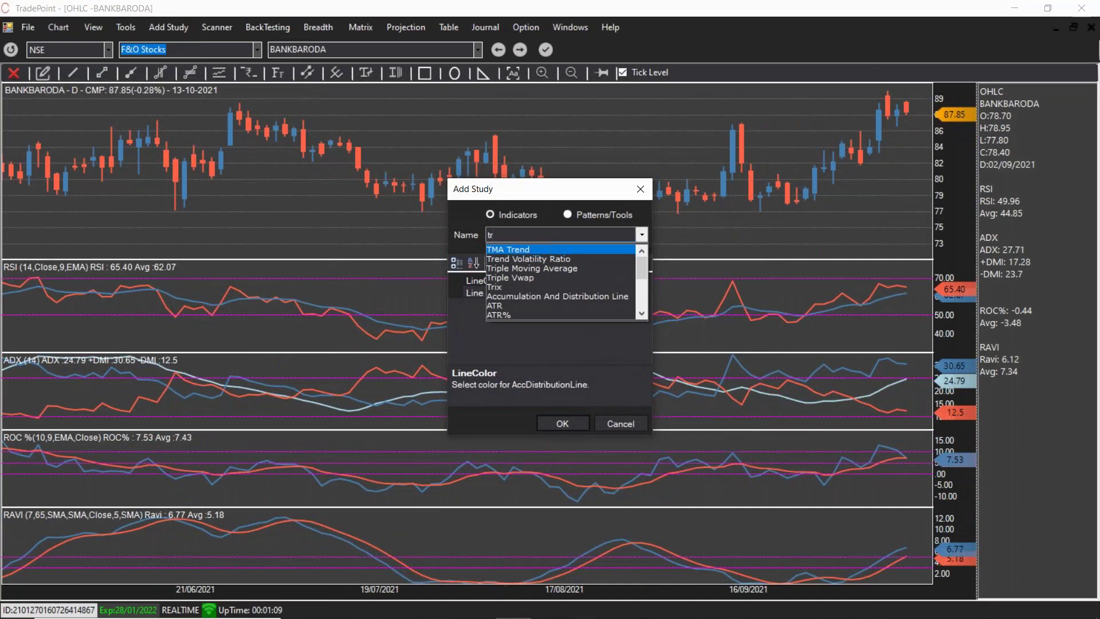
{"action": "type", "text": "ix"}
{"action": "key", "text": "Return"}
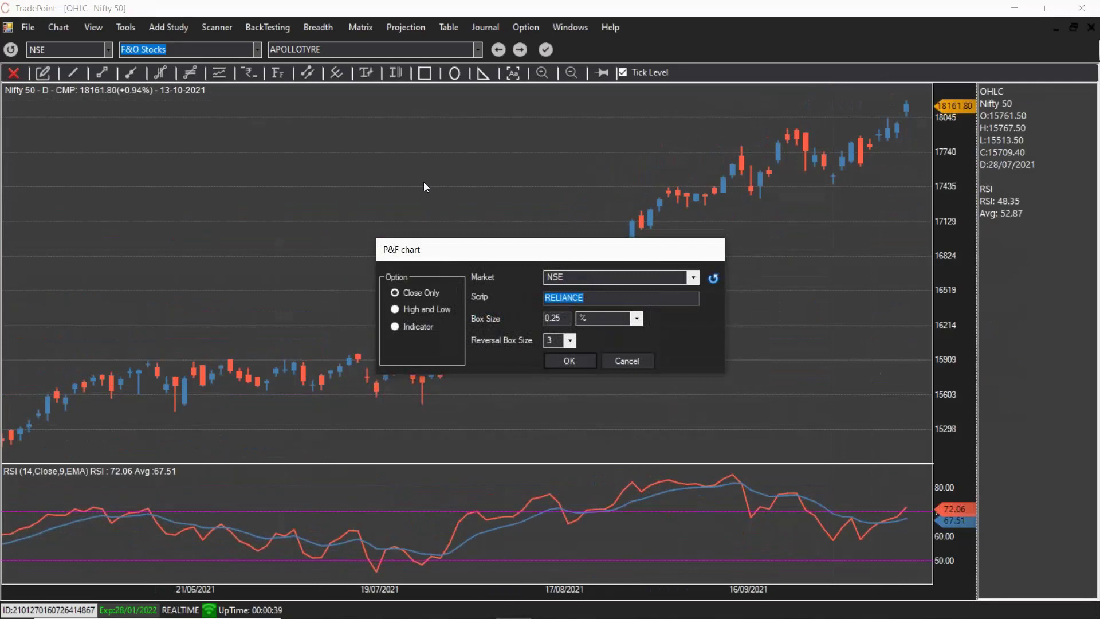
Confirm the RELIANCE Point & Figure chart (0.25% box, 3-box reversal, close only) and resize its data panel
{"action": "key", "text": "Return"}
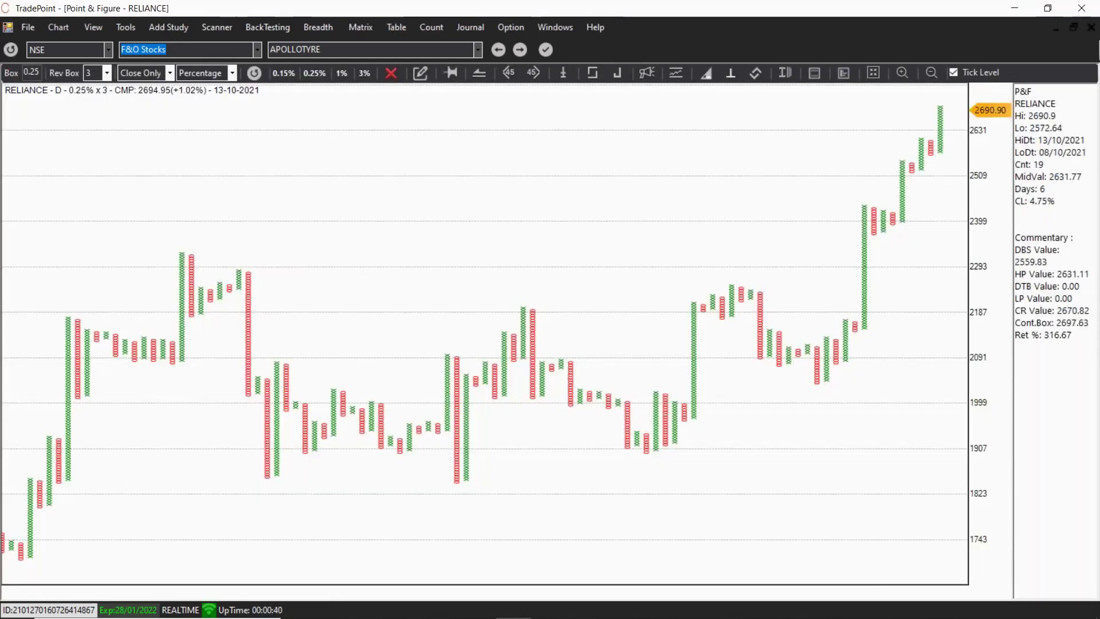
{"action": "left_click_drag", "start_coordinate": [1013, 367], "coordinate": [989, 366]}
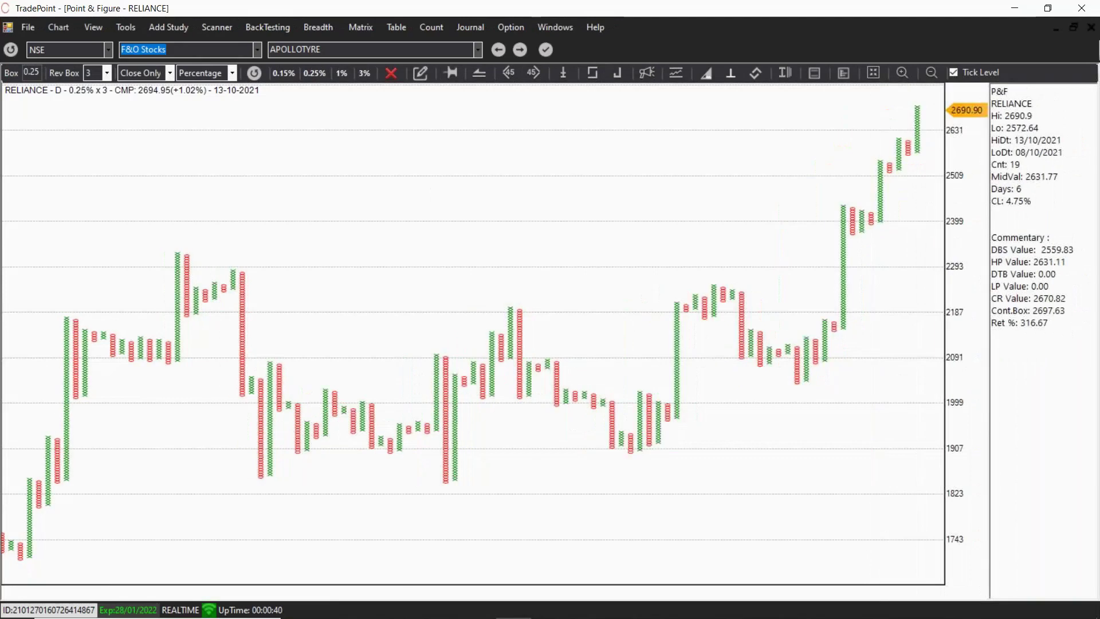
{"action": "key", "text": "alt+w"}
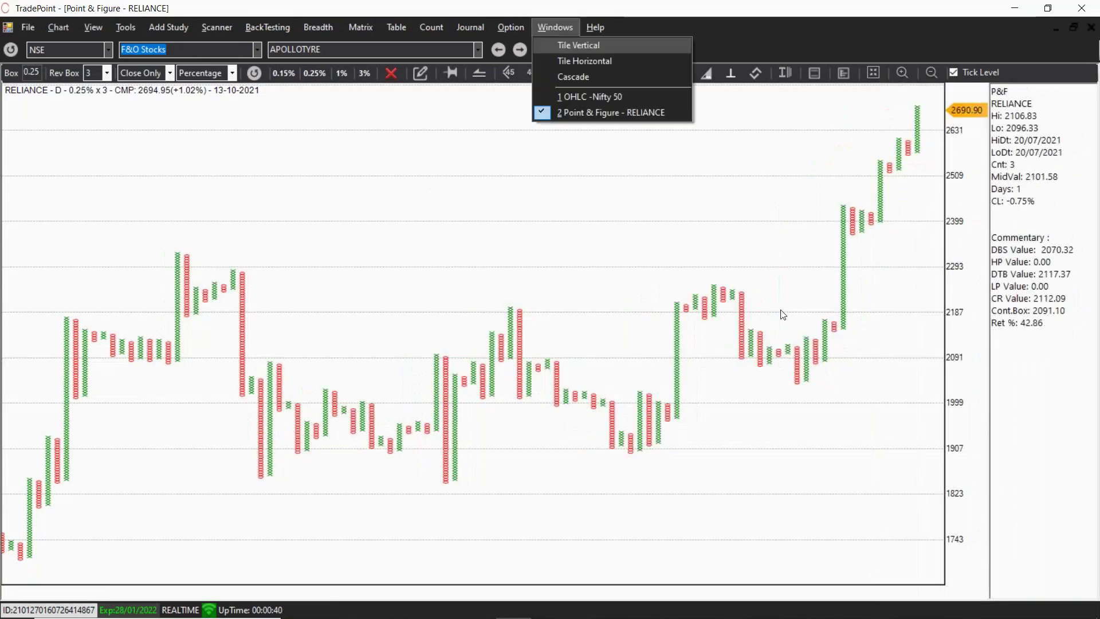
Tile the Point & Figure and Nifty 50 charts vertically, hiding both title bars and data panels
{"action": "left_click", "coordinate": [561, 43]}
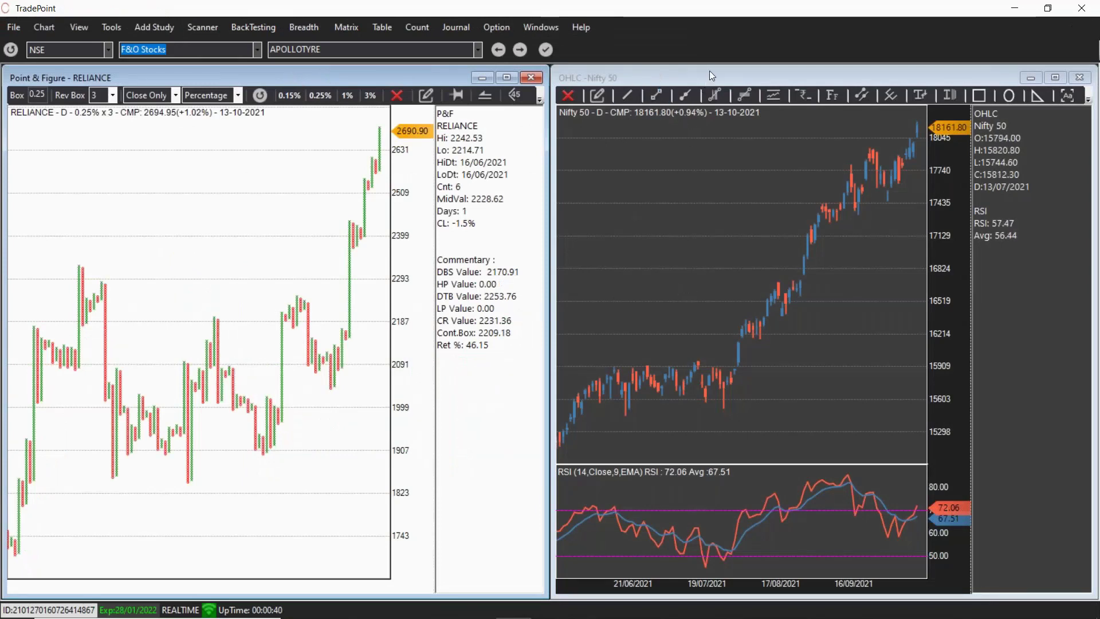
{"action": "left_click", "coordinate": [714, 259]}
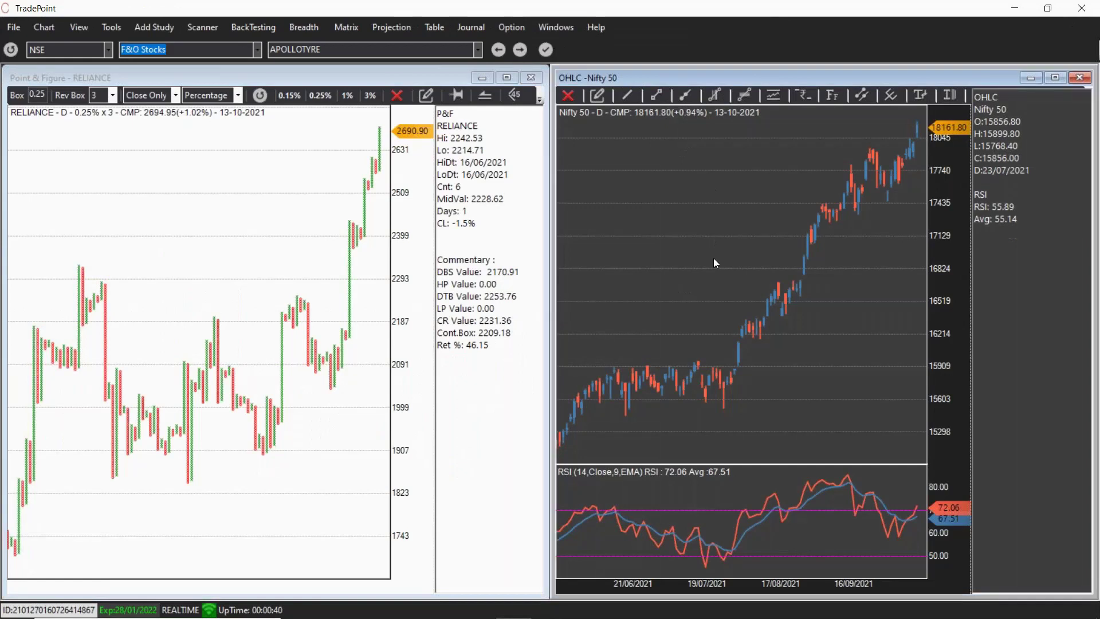
{"action": "double_click", "coordinate": [714, 259]}
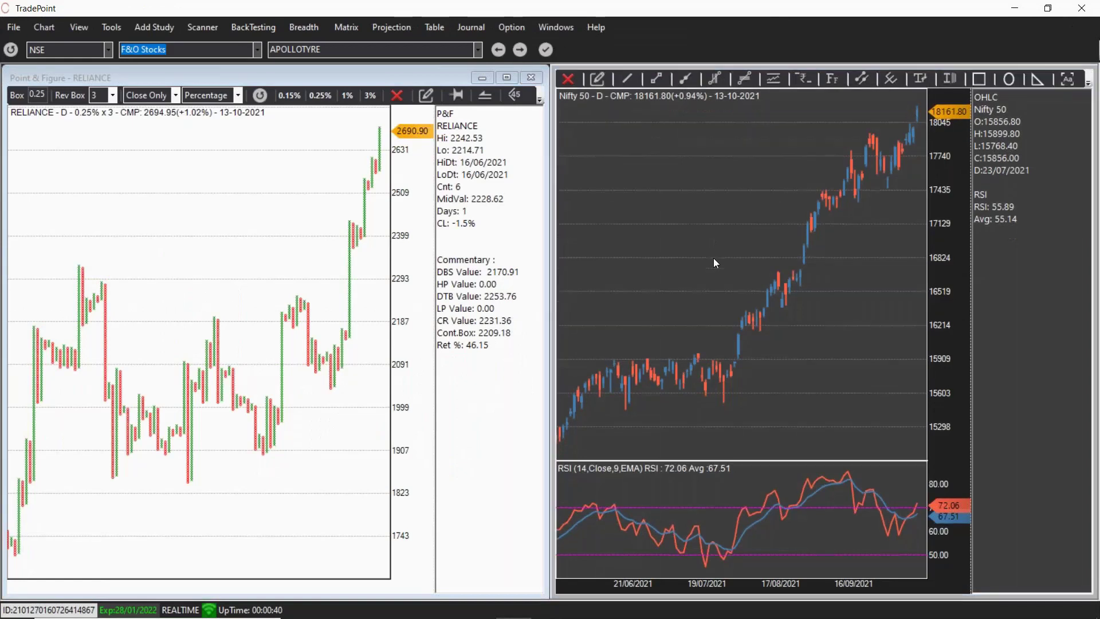
{"action": "double_click", "coordinate": [346, 232]}
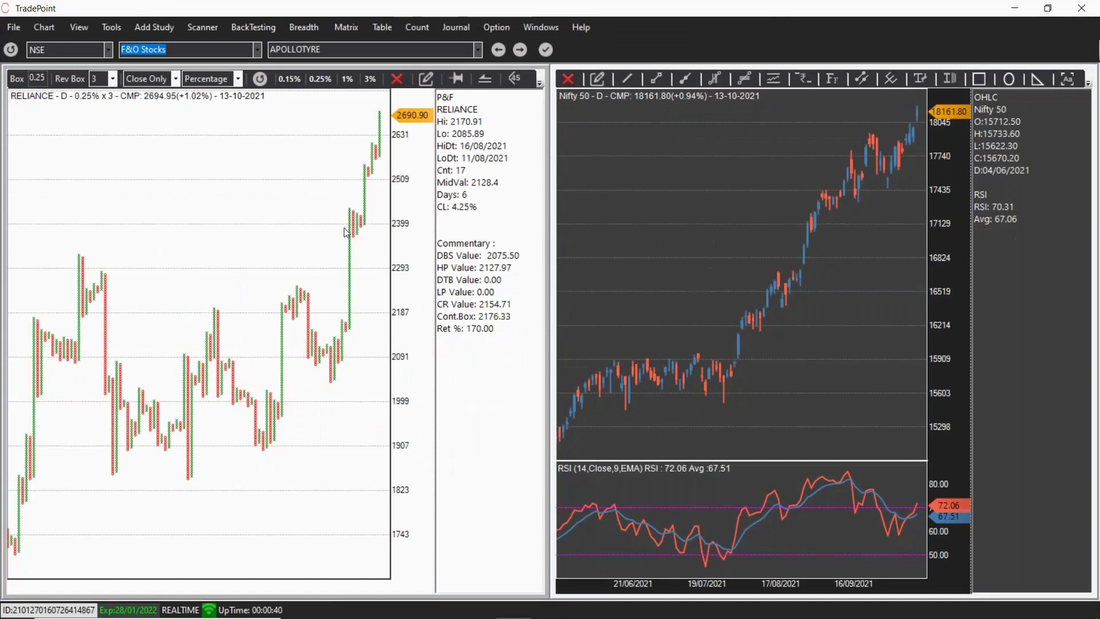
{"action": "double_click", "coordinate": [346, 232]}
{"action": "double_click", "coordinate": [722, 280]}
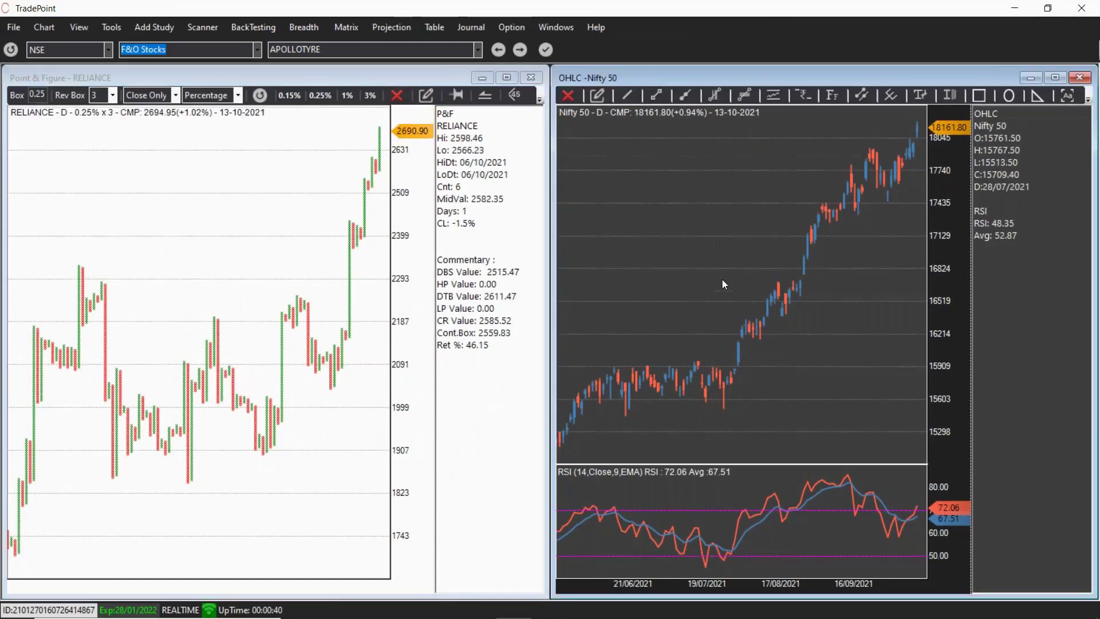
{"action": "double_click", "coordinate": [723, 282]}
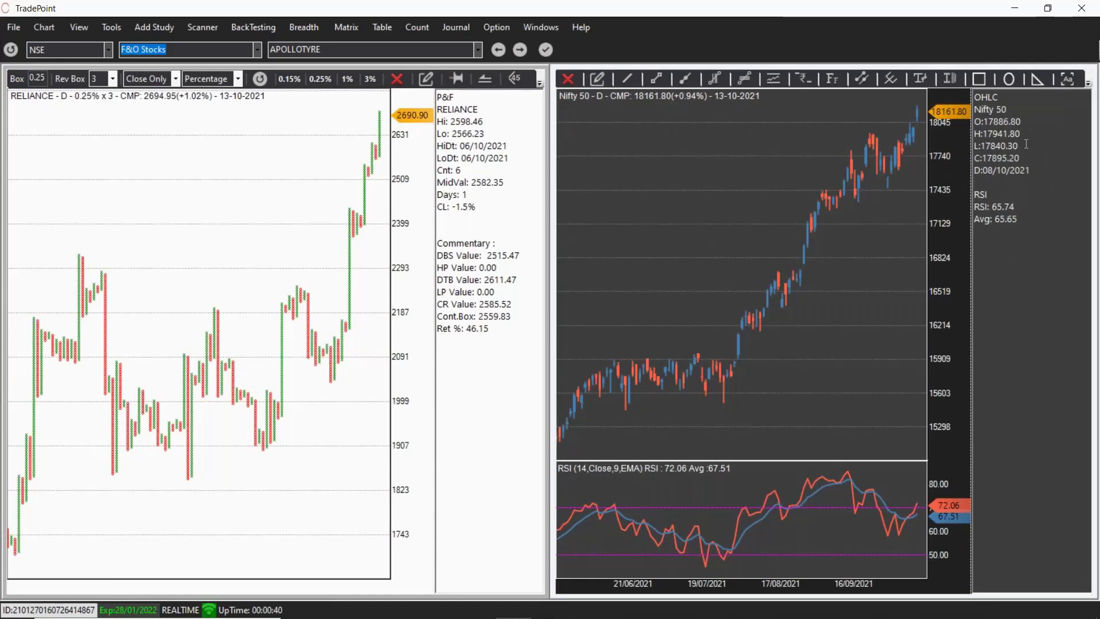
{"action": "double_click", "coordinate": [796, 224]}
{"action": "double_click", "coordinate": [332, 301]}
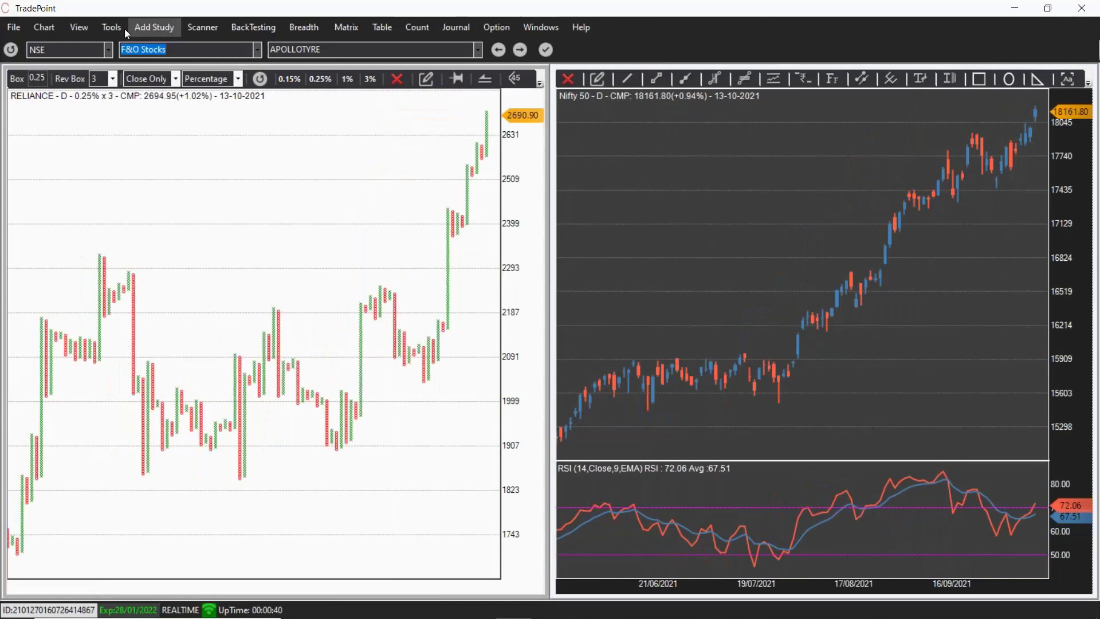
From the Nifty 50 window, open a 1% Renko chart and a 3-line break chart of RELIANCE
{"action": "left_click", "coordinate": [757, 389]}
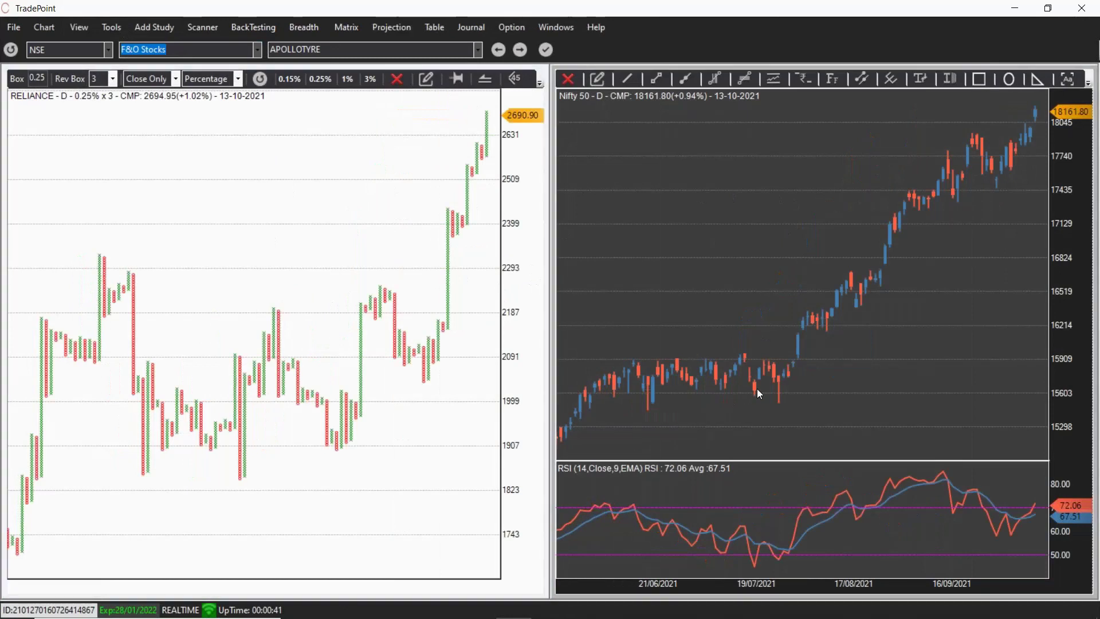
{"action": "key", "text": "F4"}
{"action": "key", "text": "Return"}
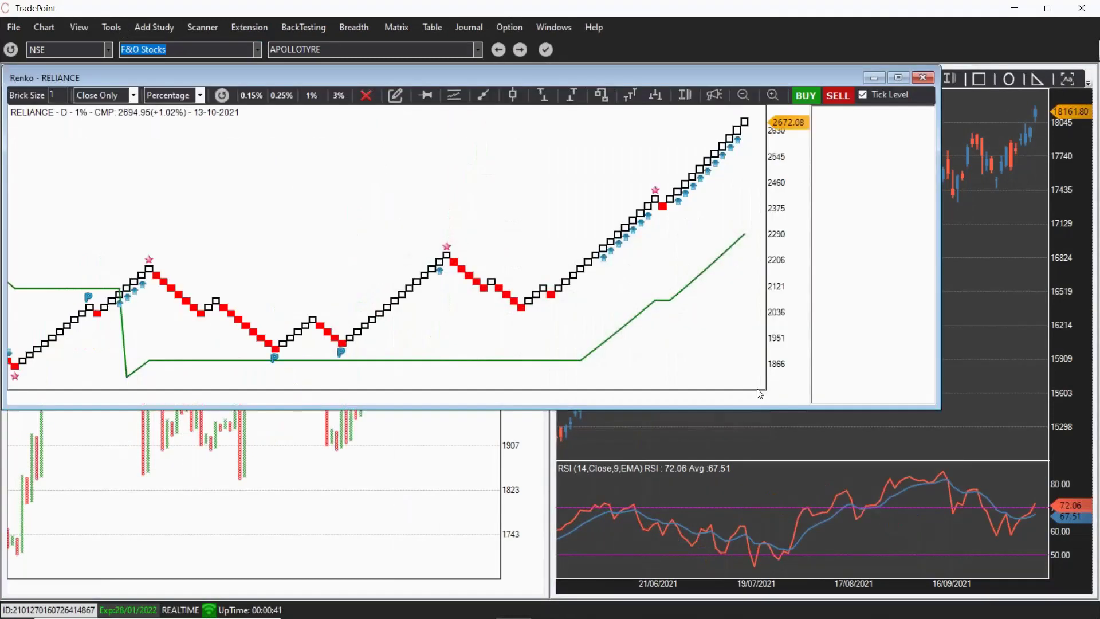
{"action": "key", "text": "Return"}
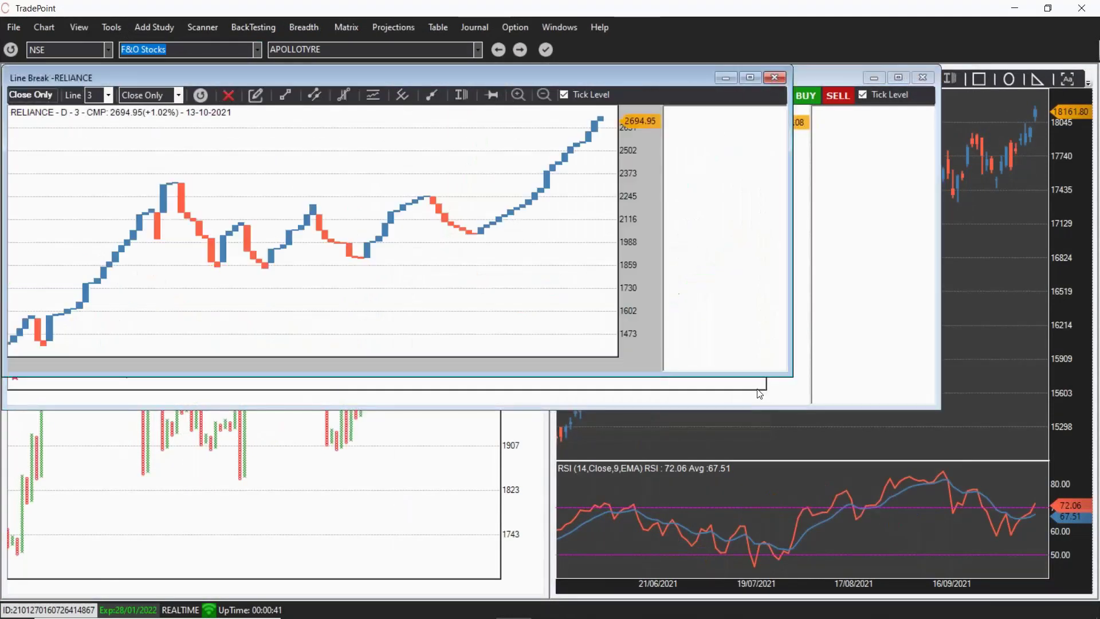
Tile all four chart windows vertically into a grid and activate the Renko and Line Break windows
{"action": "key", "text": "alt+w"}
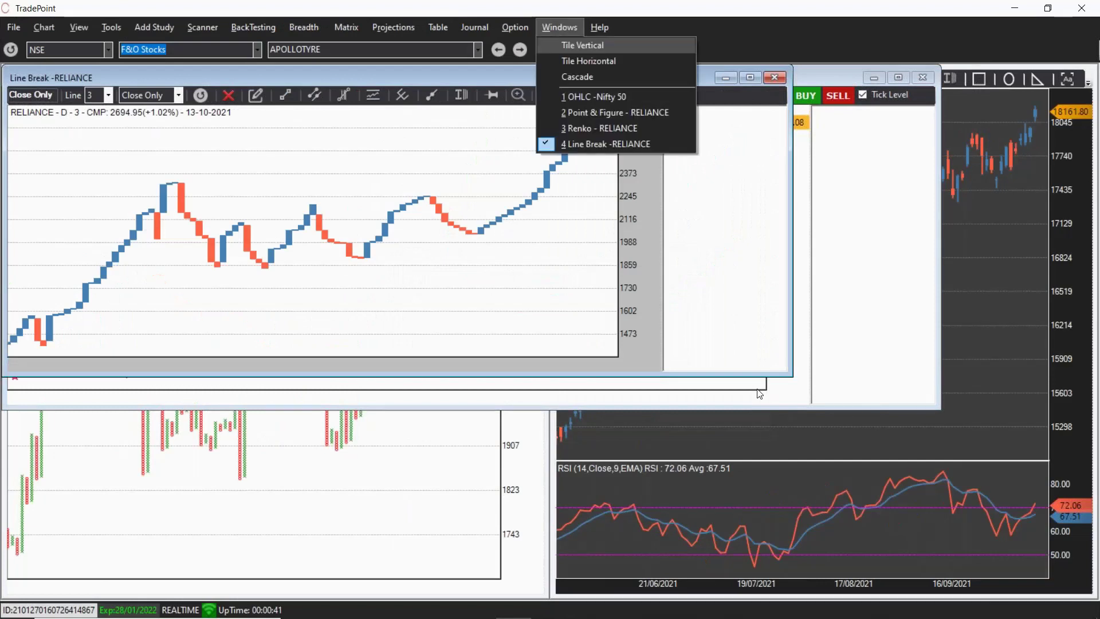
{"action": "key", "text": "Return"}
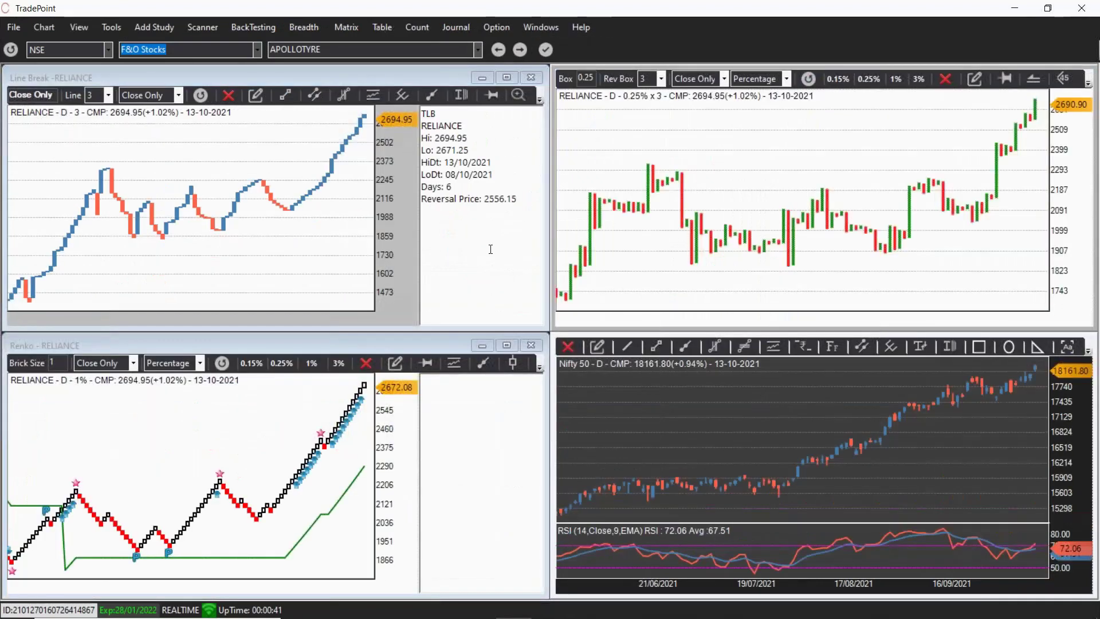
{"action": "left_click", "coordinate": [302, 488]}
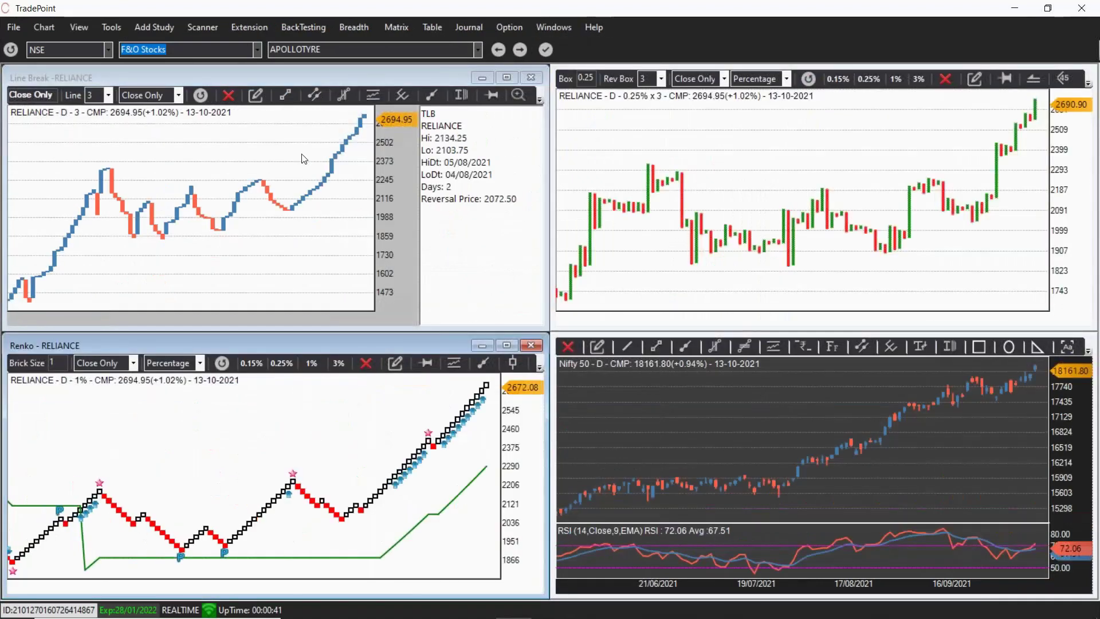
{"action": "left_click", "coordinate": [260, 232]}
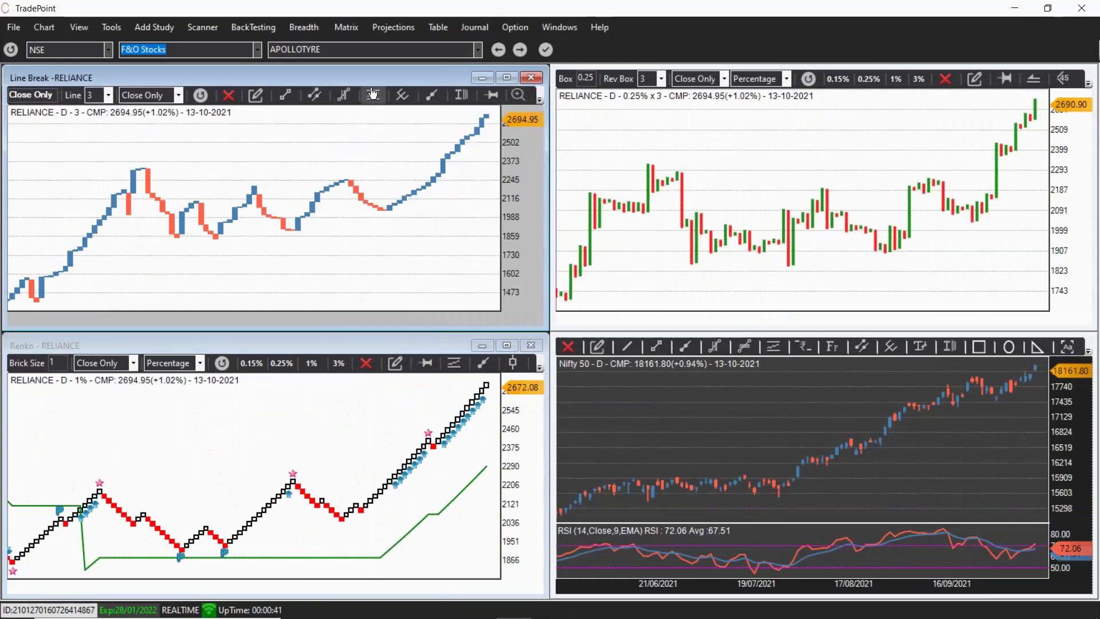
Remove the Line Break and Renko window frames so each chart fills its tile
{"action": "double_click", "coordinate": [346, 221]}
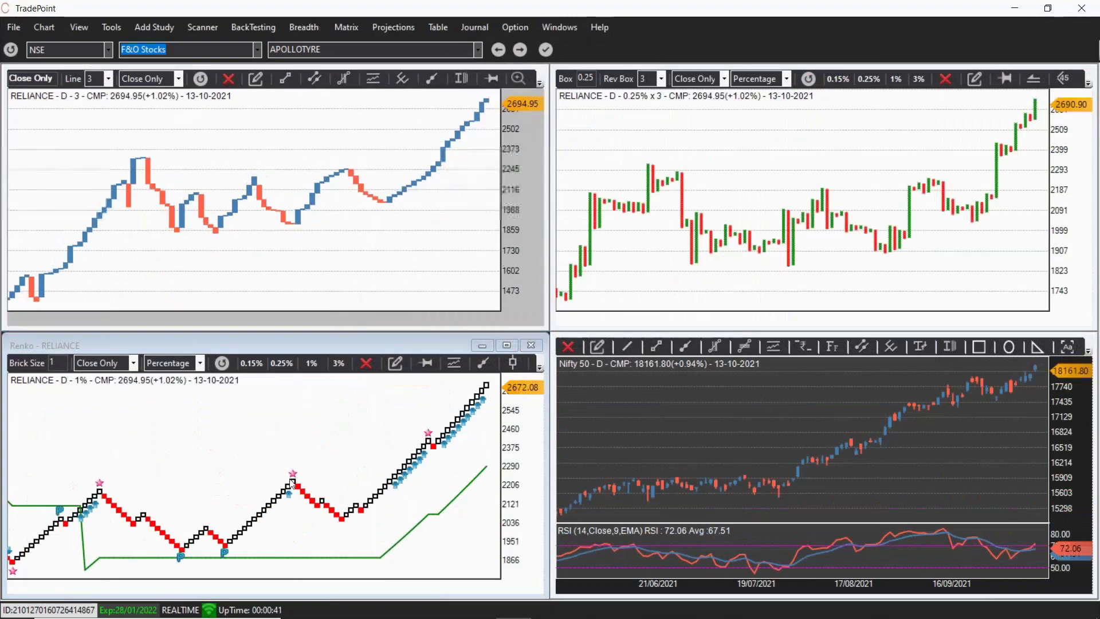
{"action": "double_click", "coordinate": [291, 481]}
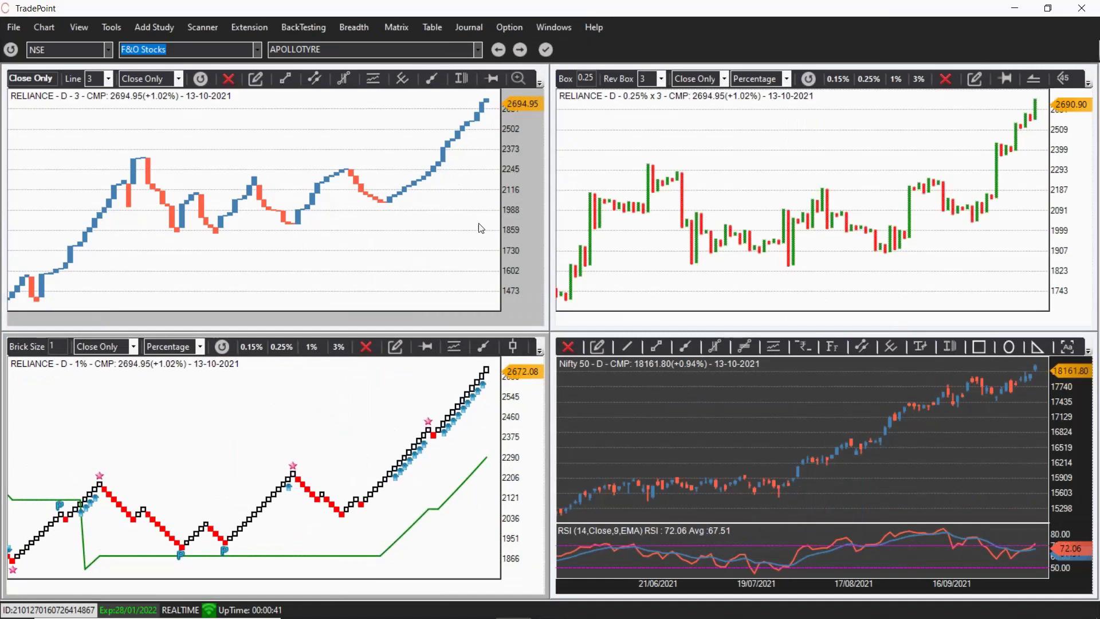
{"action": "left_click", "coordinate": [511, 30]}
Open the Data window over the upper-left chart and stretch it tall enough to list values
{"action": "left_click", "coordinate": [548, 207]}
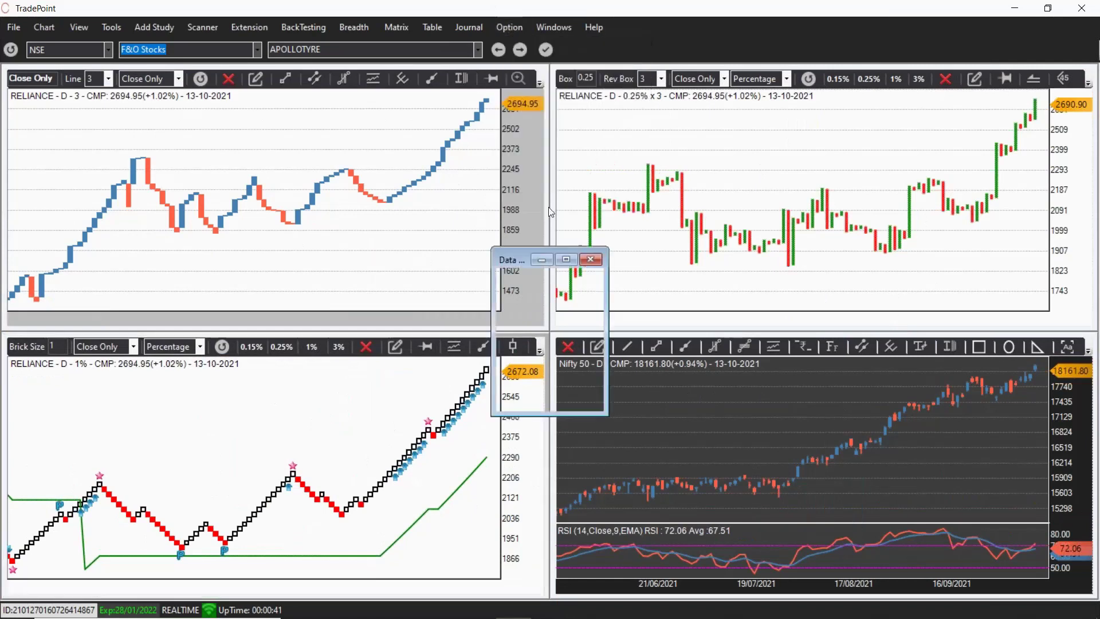
{"action": "left_click_drag", "start_coordinate": [510, 265], "coordinate": [162, 155]}
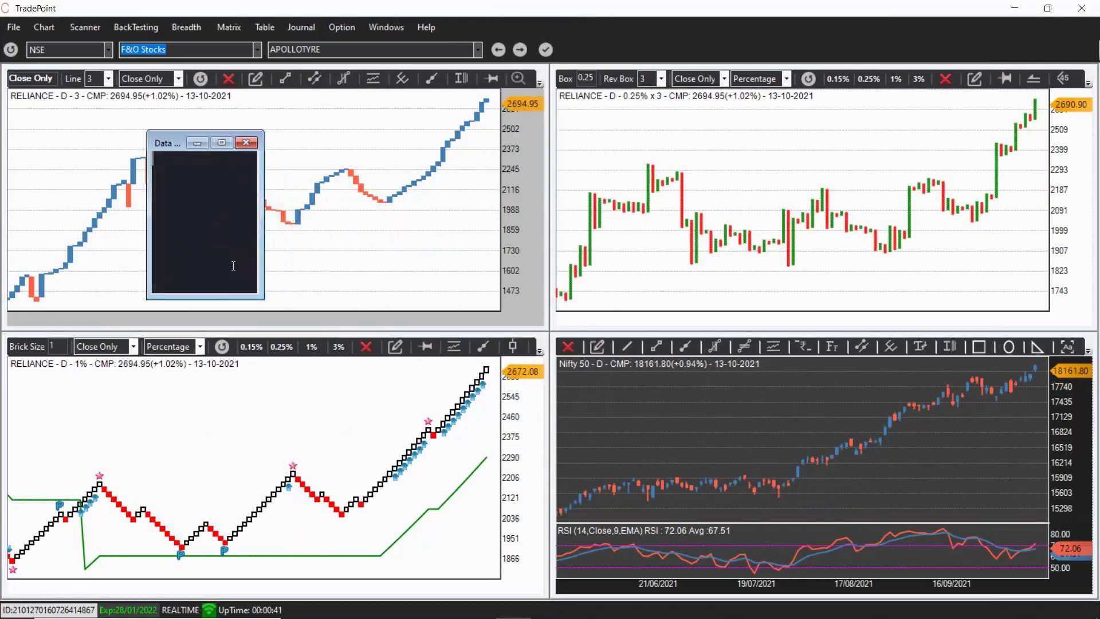
{"action": "left_click_drag", "start_coordinate": [251, 300], "coordinate": [197, 526]}
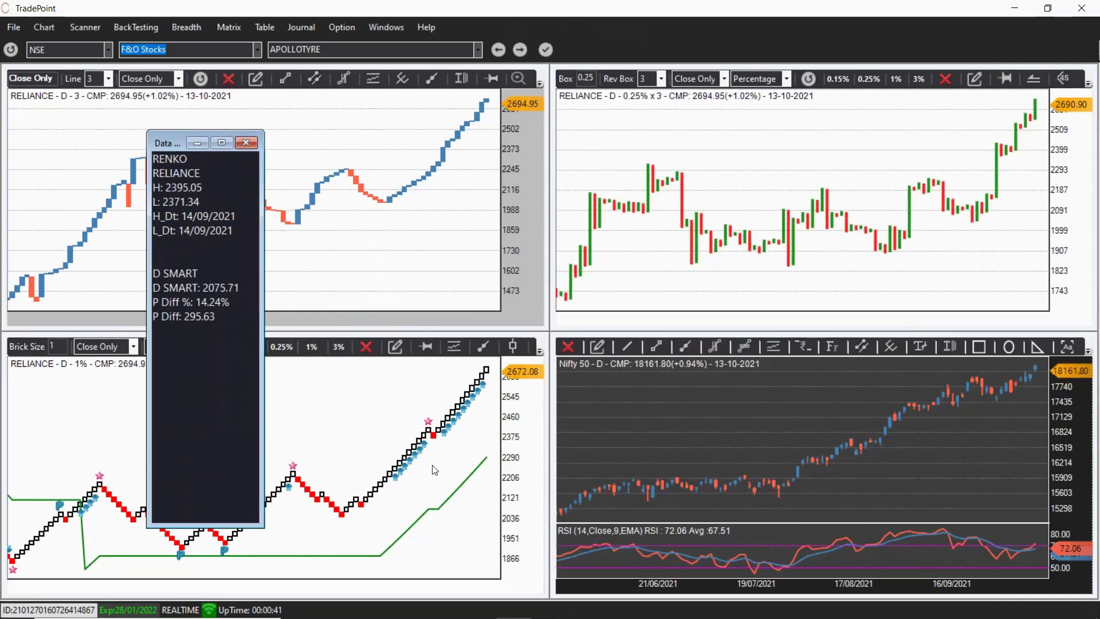
{"action": "scroll", "coordinate": [432, 465], "scroll_direction": "up", "scroll_amount": 2}
{"action": "scroll", "coordinate": [710, 225], "scroll_direction": "up", "scroll_amount": 3}
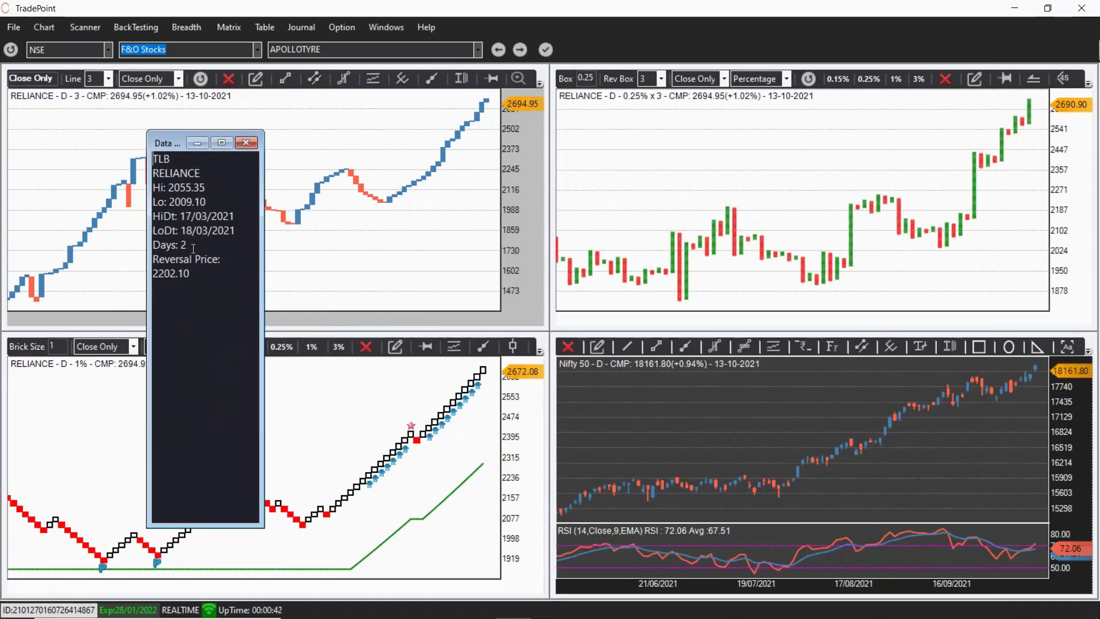
{"action": "double_click", "coordinate": [193, 249]}
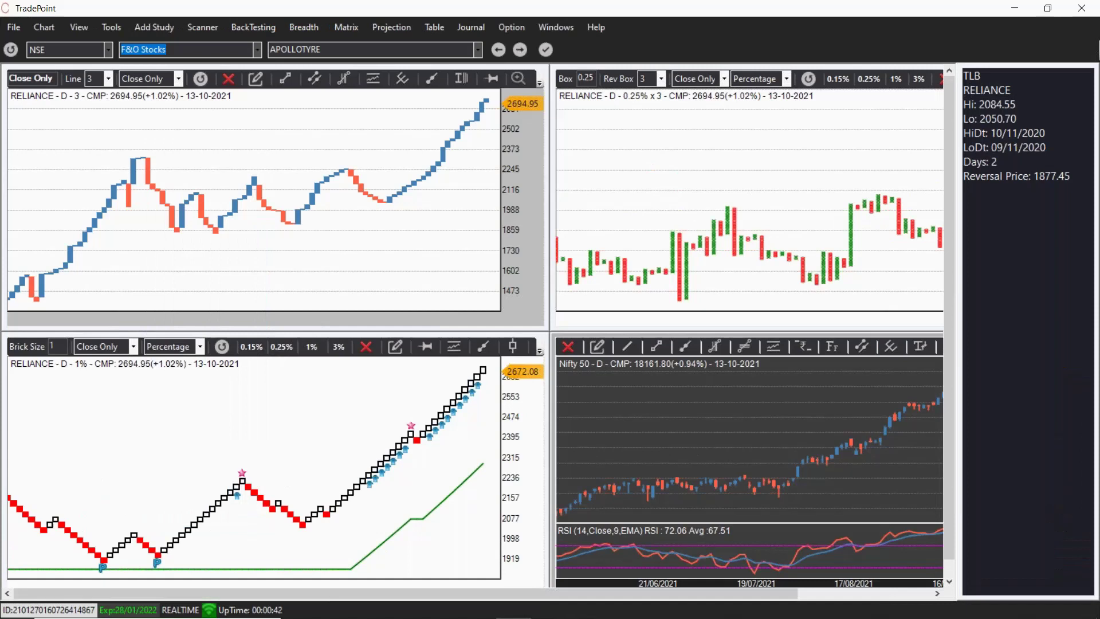
Dock the Data panel on the right, re-tile the four charts beside it, and show Line Break values
{"action": "double_click", "coordinate": [1062, 404]}
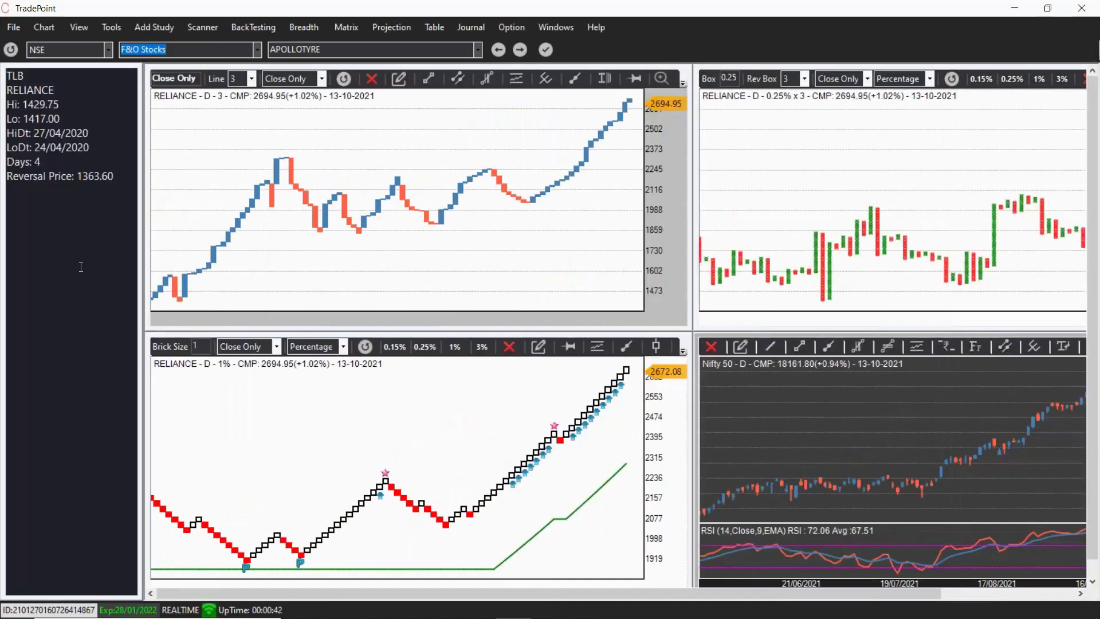
{"action": "double_click", "coordinate": [81, 267]}
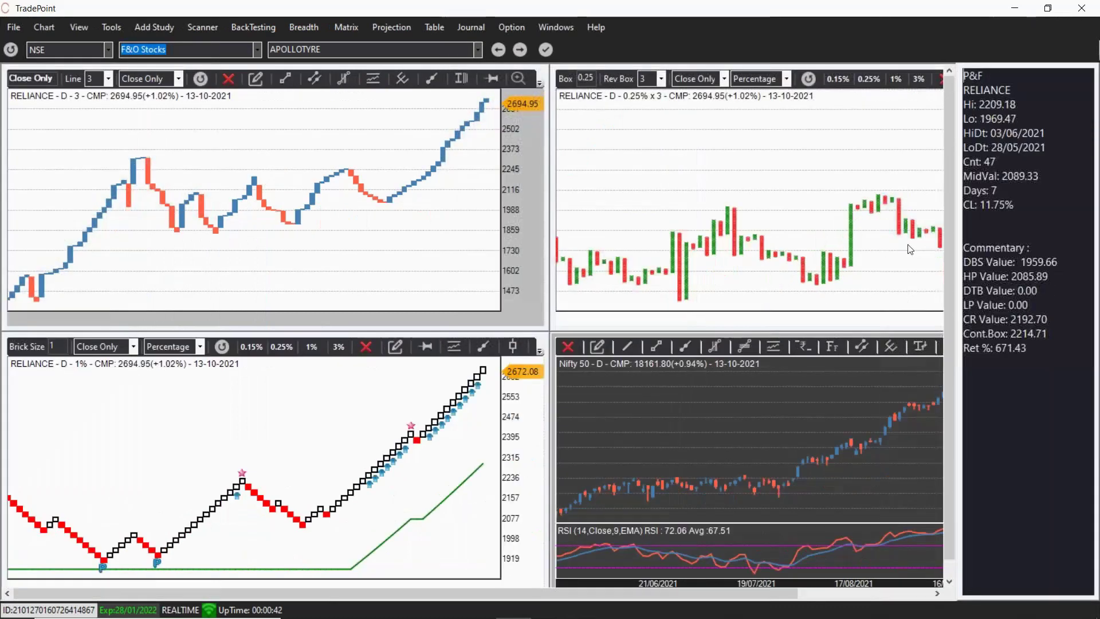
{"action": "left_click", "coordinate": [556, 27]}
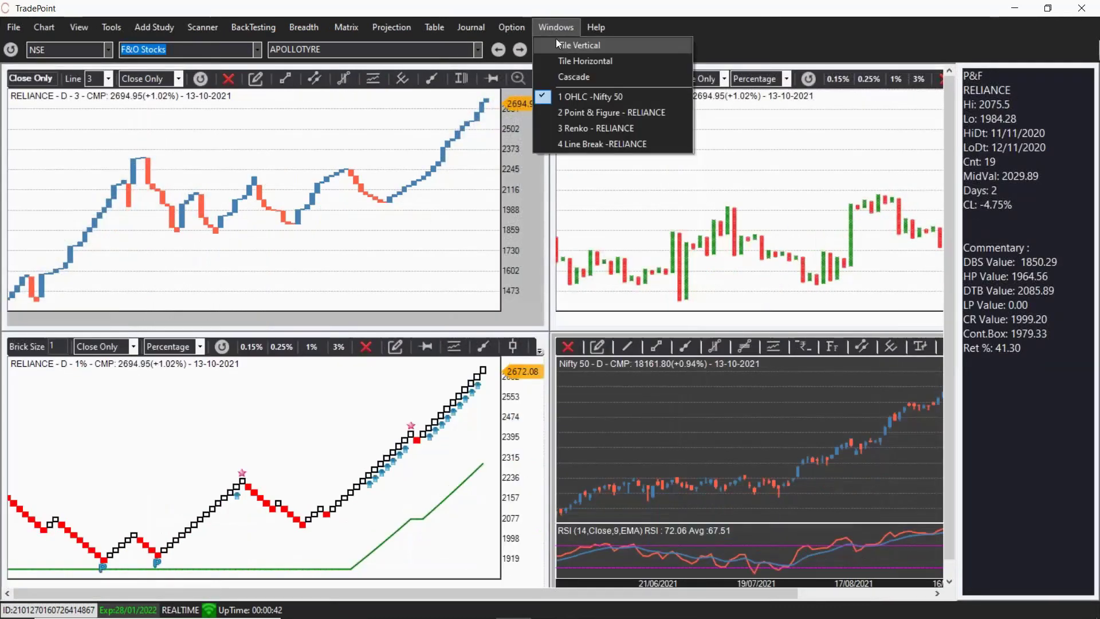
{"action": "left_click", "coordinate": [556, 43]}
{"action": "double_click", "coordinate": [572, 80]}
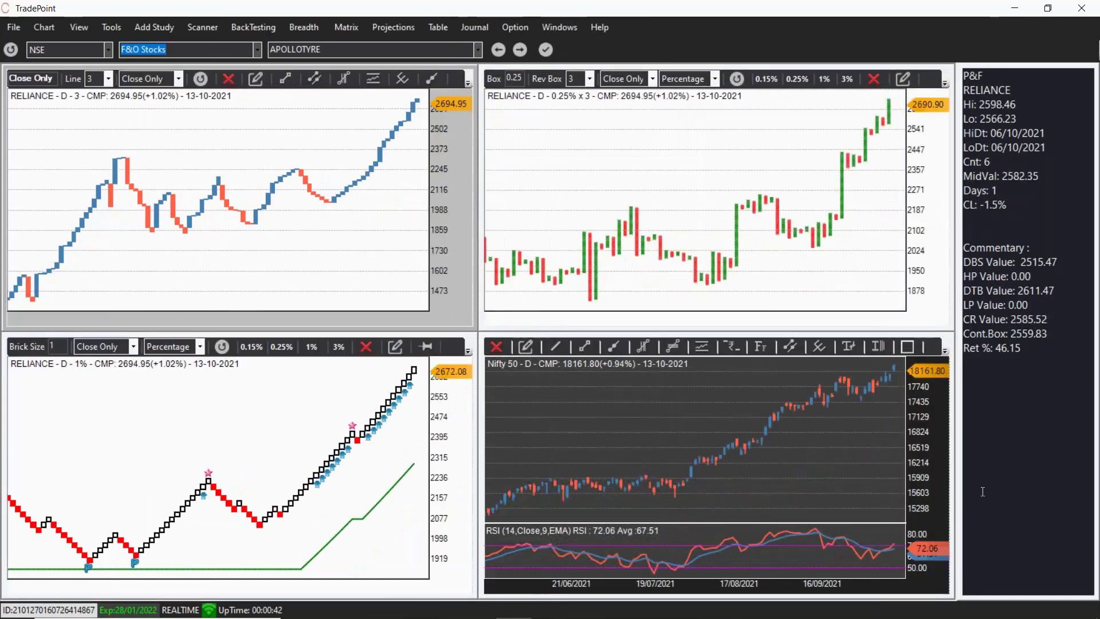
{"action": "left_click", "coordinate": [189, 142]}
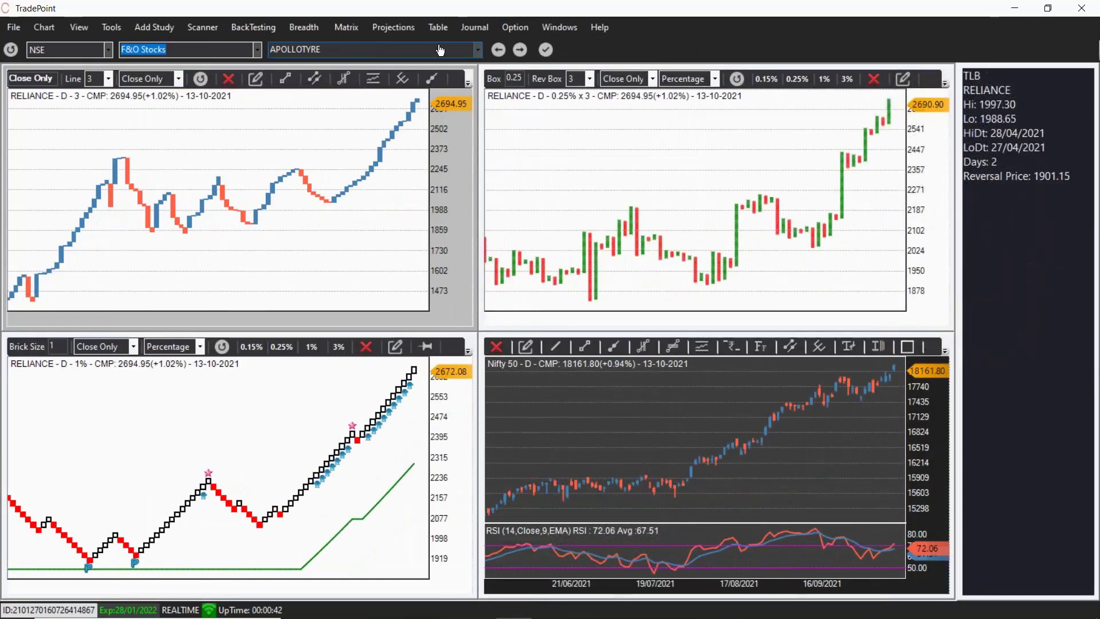
Advance the symbol six places, from RELIANCE to BANKBARODA, across all four charts
{"action": "left_click", "coordinate": [519, 50]}
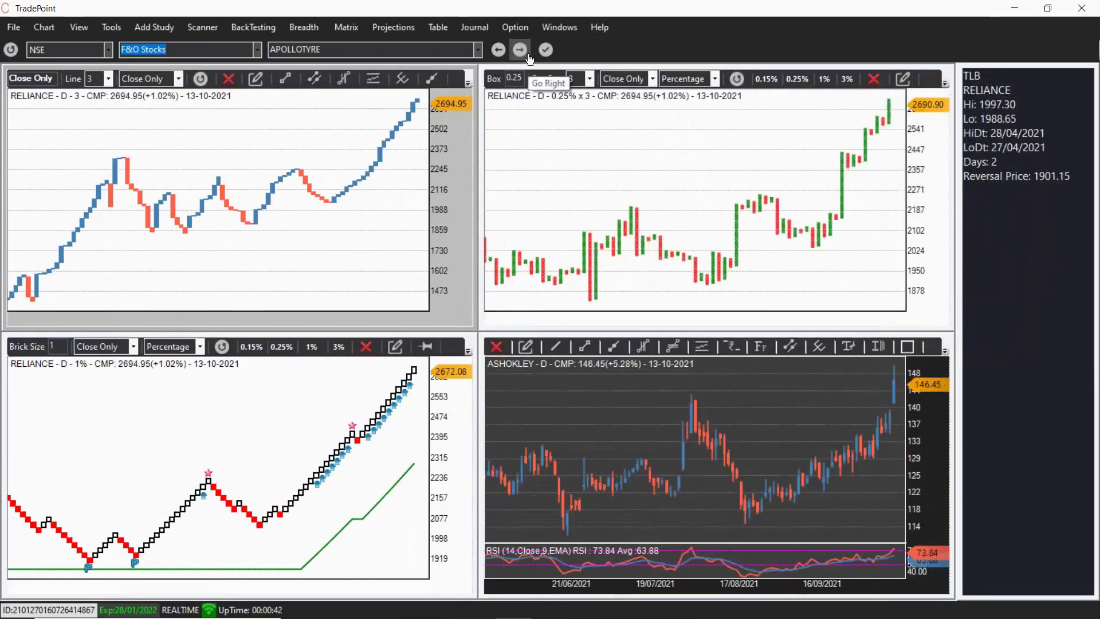
{"action": "left_click", "coordinate": [520, 49]}
{"action": "left_click", "coordinate": [519, 50]}
{"action": "left_click", "coordinate": [520, 50]}
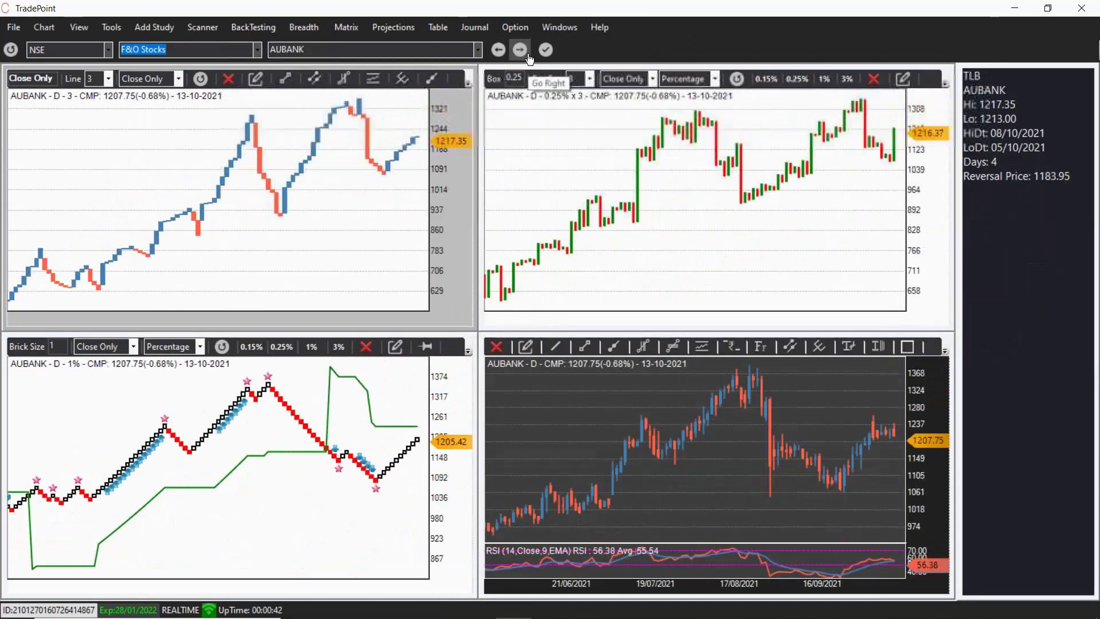
{"action": "left_click", "coordinate": [520, 50]}
{"action": "left_click", "coordinate": [520, 50]}
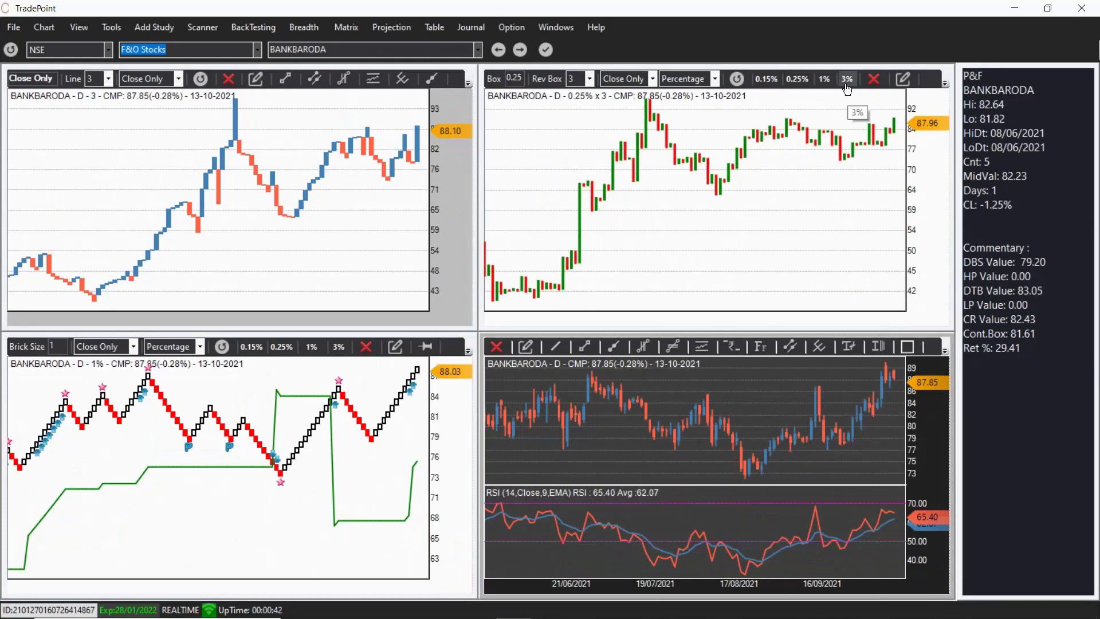
{"action": "left_click", "coordinate": [510, 30]}
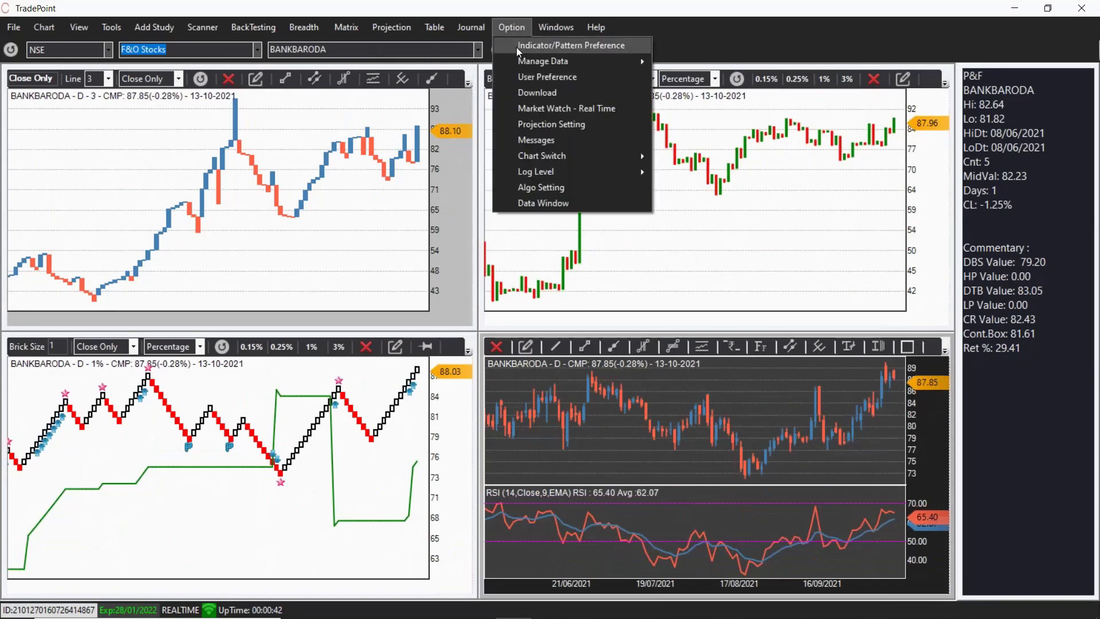
{"action": "left_click", "coordinate": [533, 82]}
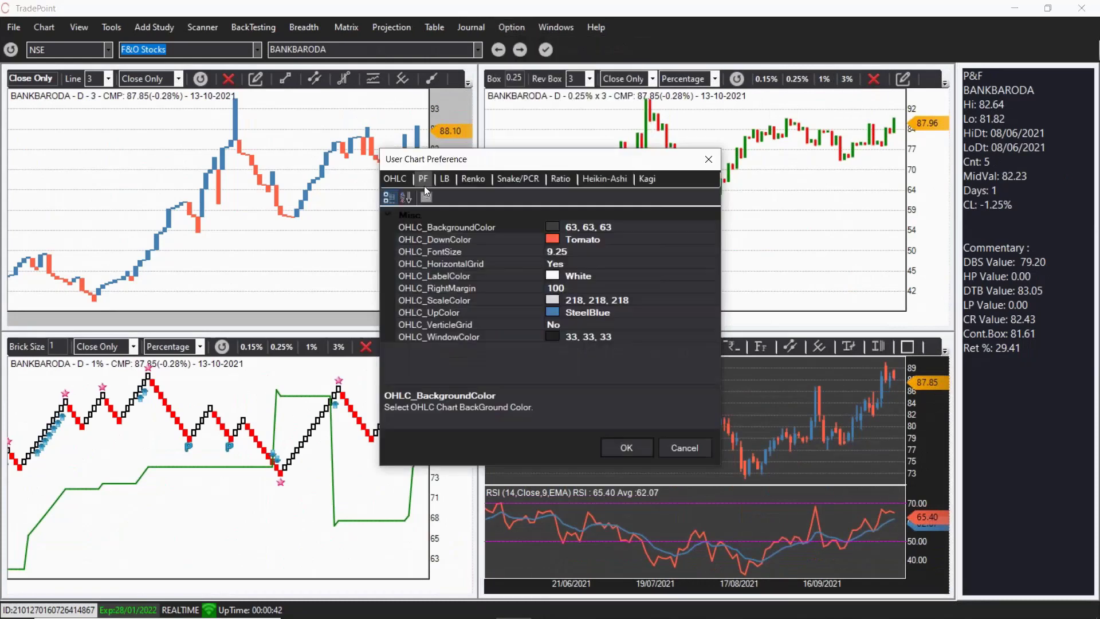
{"action": "left_click", "coordinate": [423, 179]}
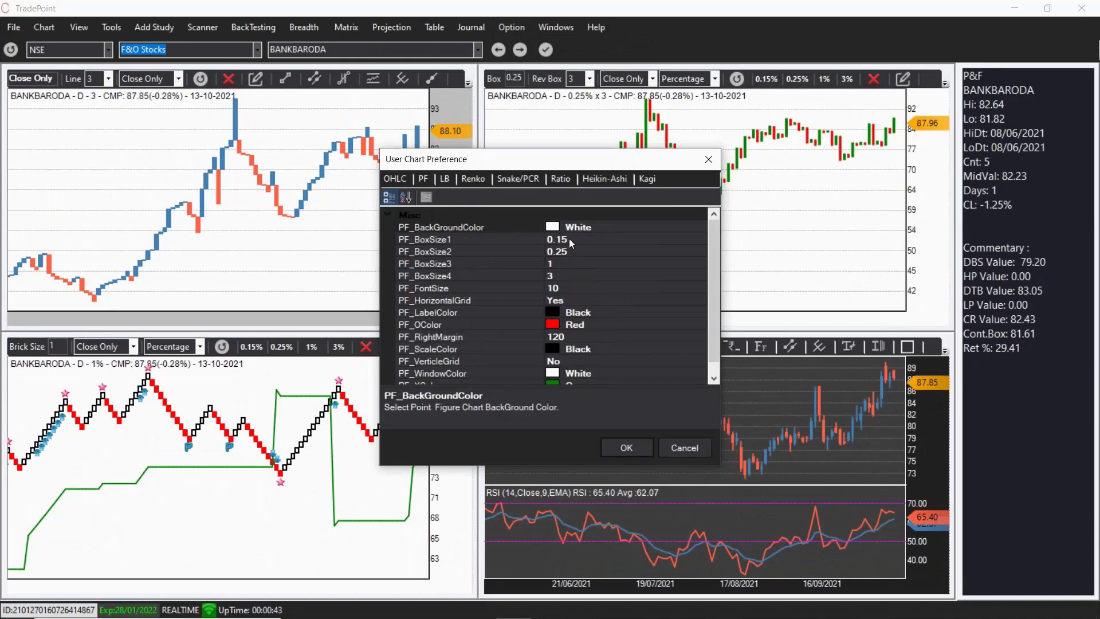
{"action": "left_click", "coordinate": [424, 241]}
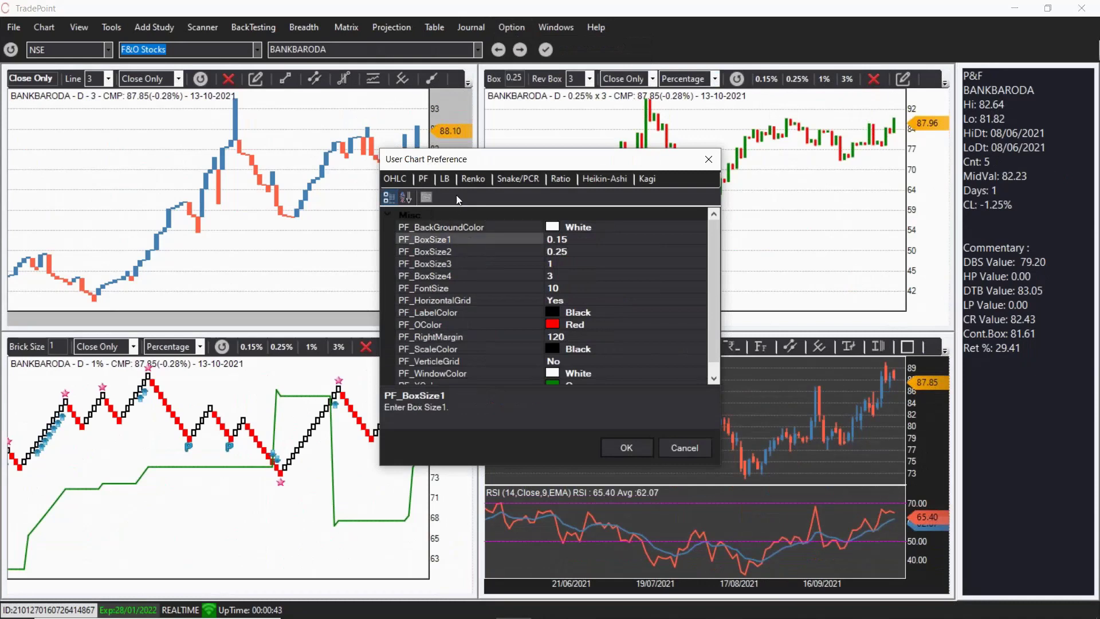
{"action": "left_click", "coordinate": [473, 180]}
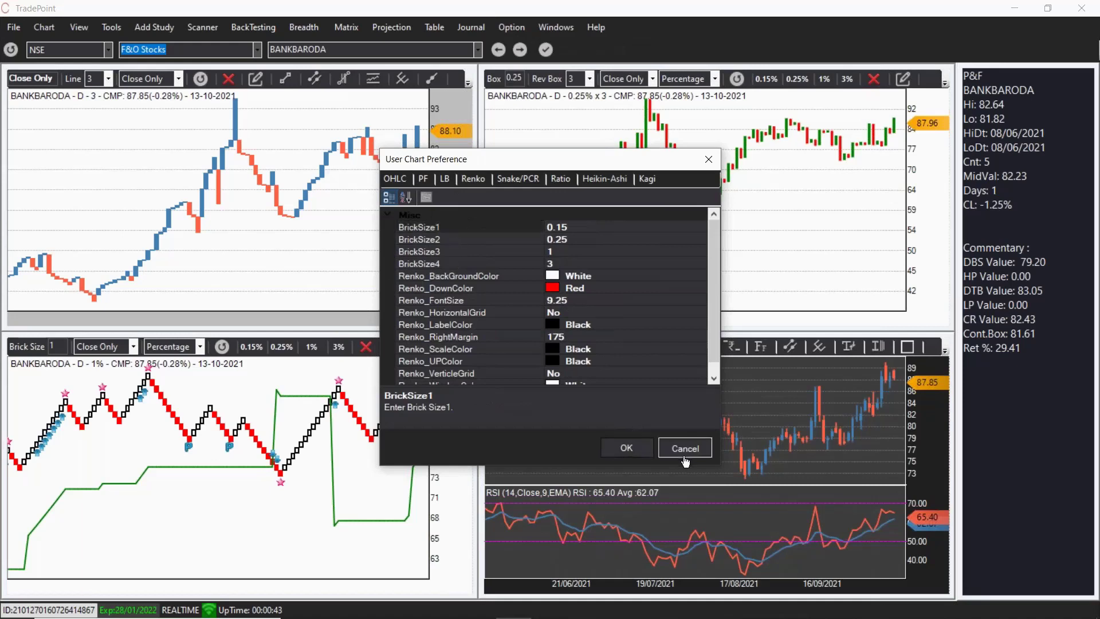
{"action": "left_click", "coordinate": [684, 447]}
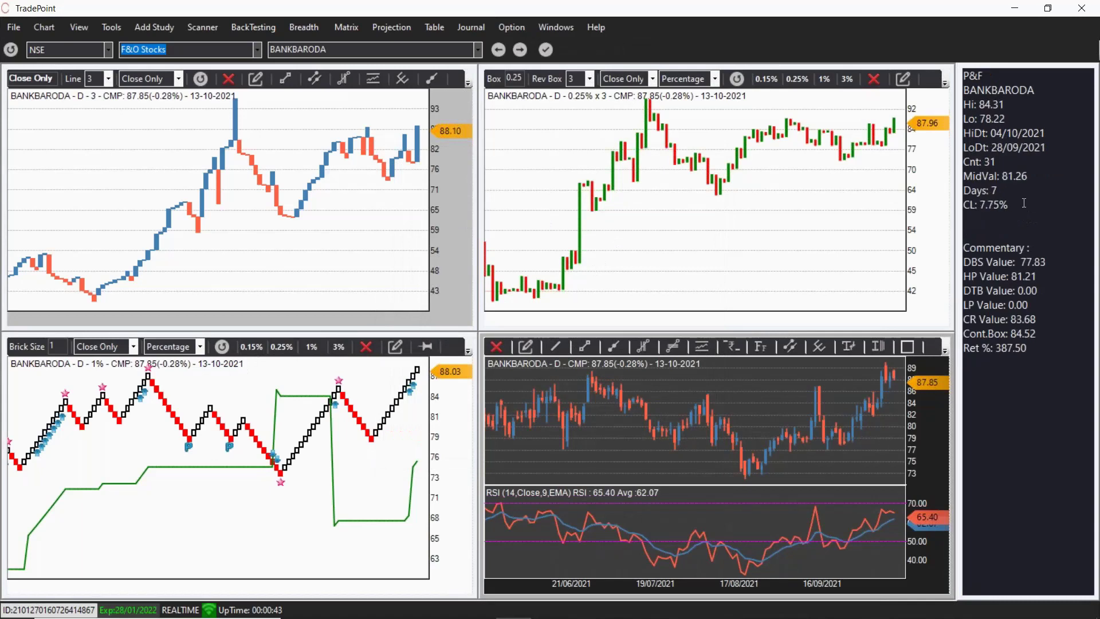
Close the docked Data window, restore all four chart frames, and show the P&F and OHLC data panels
{"action": "double_click", "coordinate": [1053, 195]}
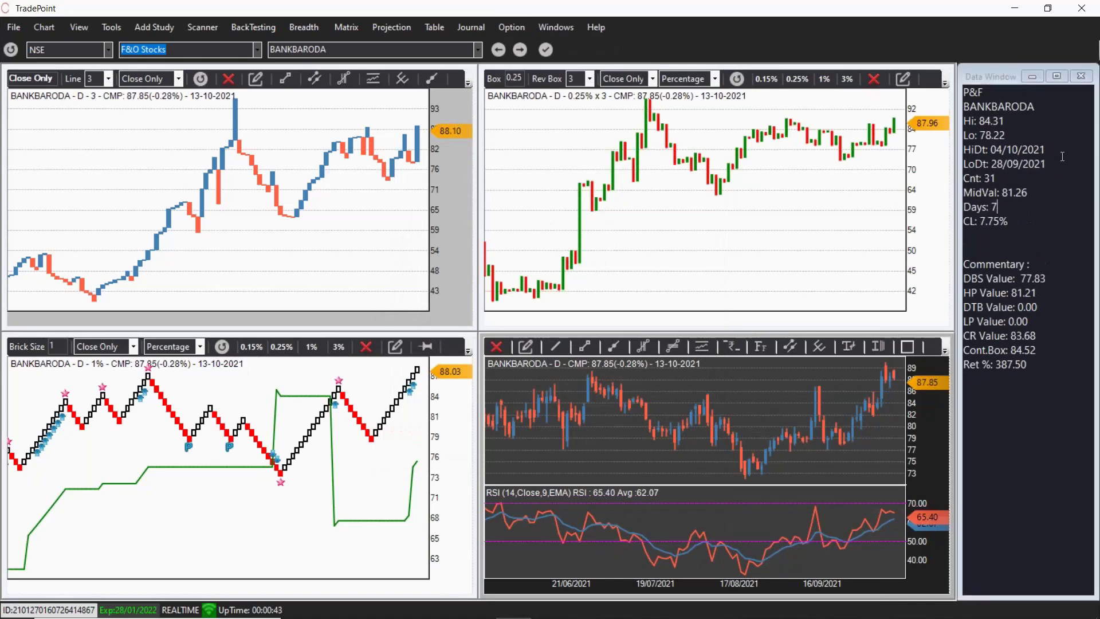
{"action": "left_click", "coordinate": [1082, 77]}
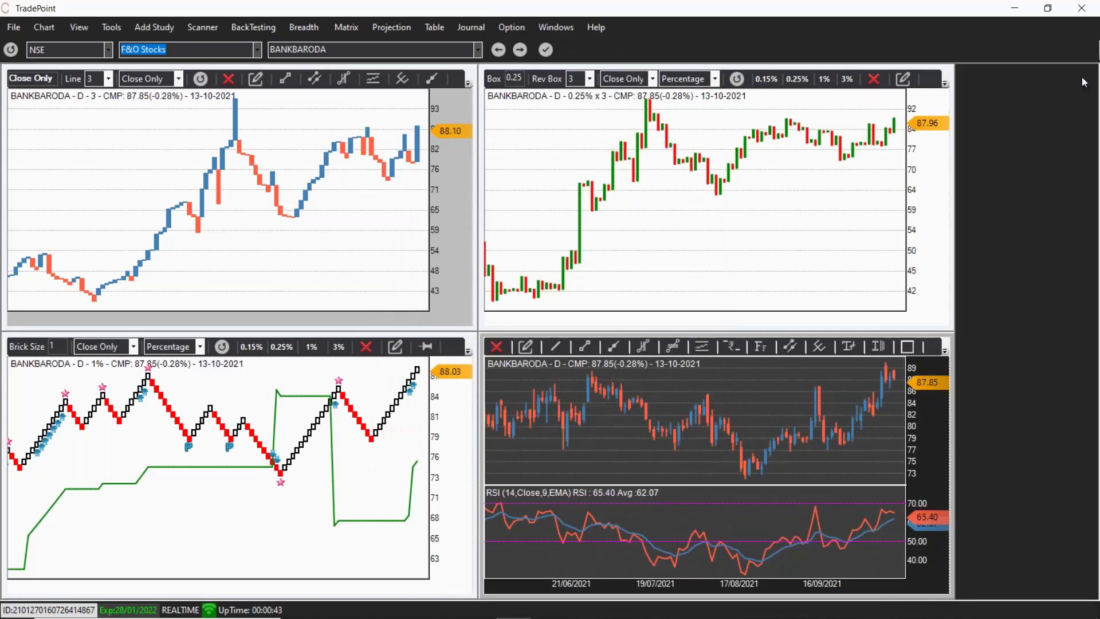
{"action": "double_click", "coordinate": [818, 197]}
{"action": "double_click", "coordinate": [781, 462]}
{"action": "double_click", "coordinate": [315, 453]}
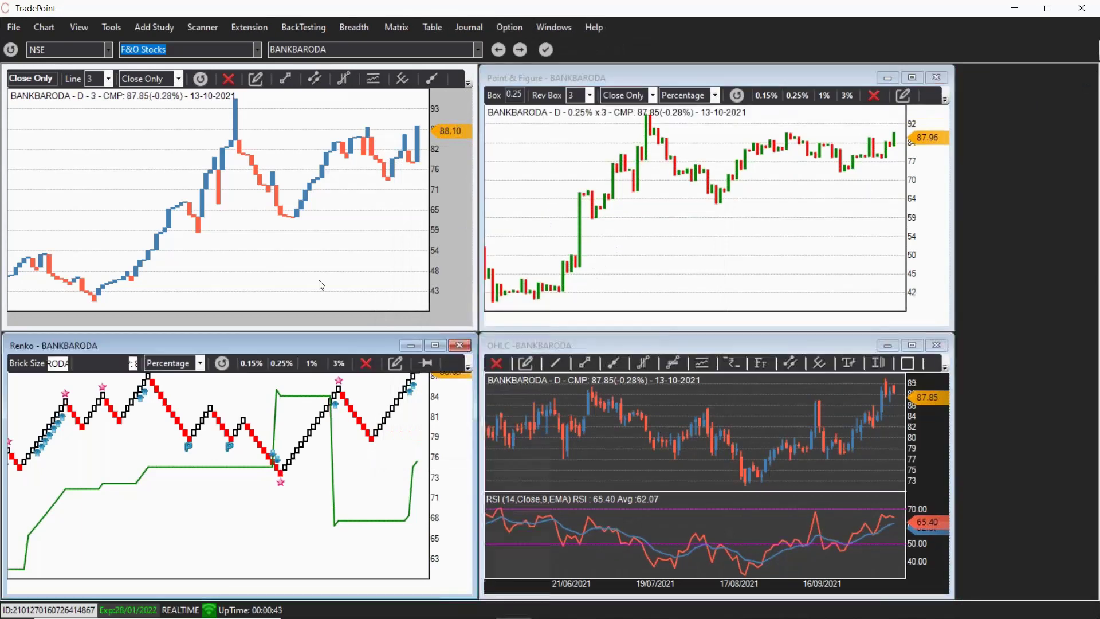
{"action": "double_click", "coordinate": [333, 246]}
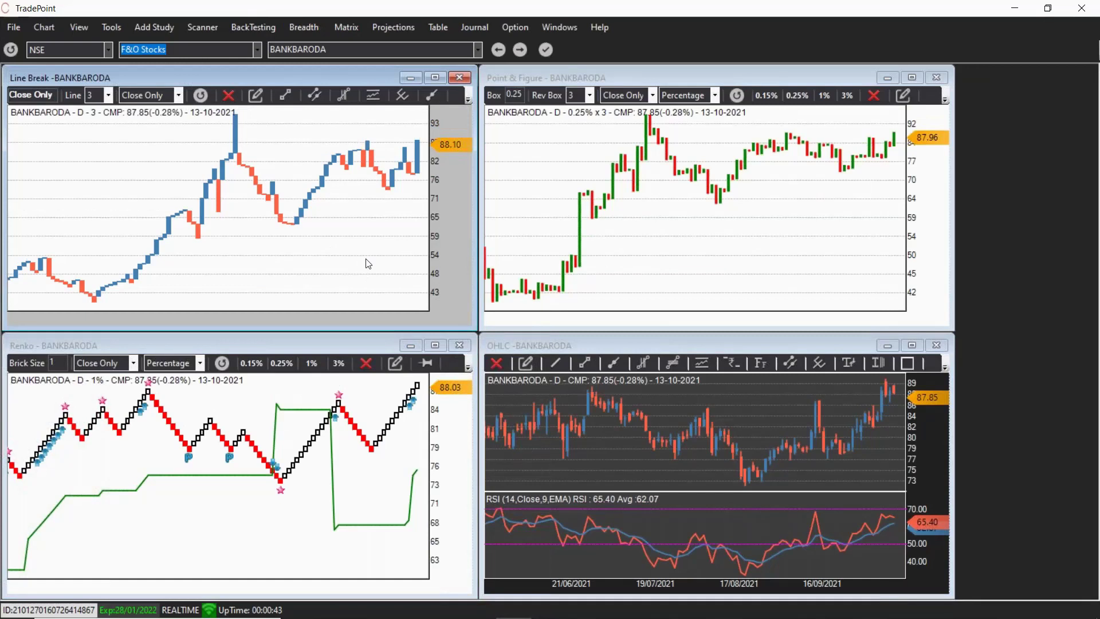
{"action": "left_click", "coordinate": [634, 264]}
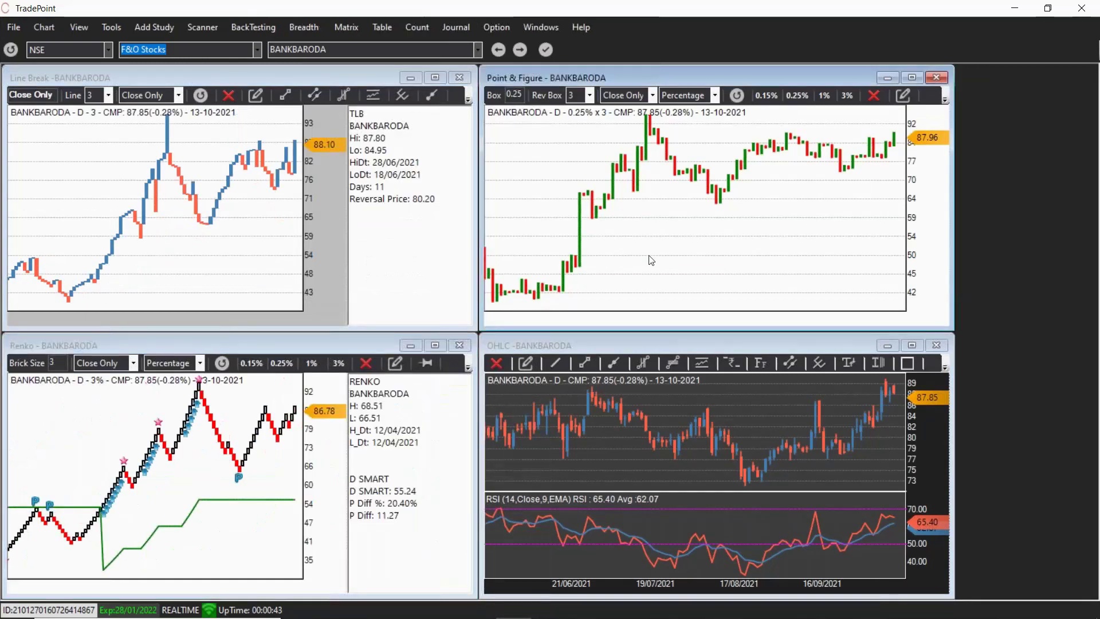
{"action": "left_click", "coordinate": [673, 472]}
Tile the four BANKBARODA chart windows vertically into an even grid from the Windows menu
{"action": "key", "text": "alt+w"}
{"action": "key", "text": "Return"}
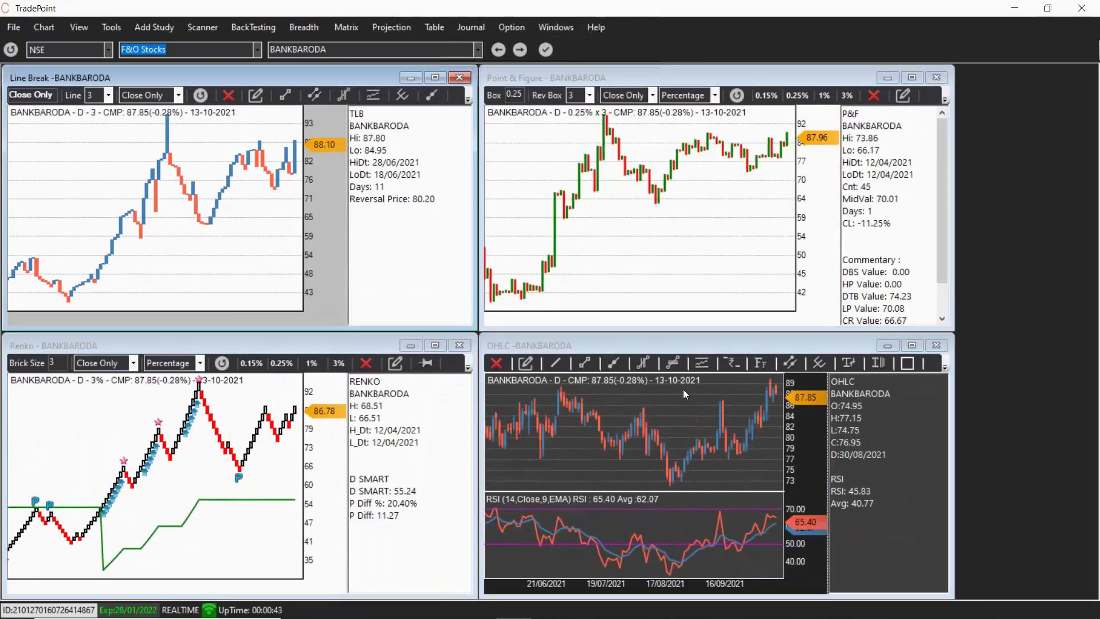